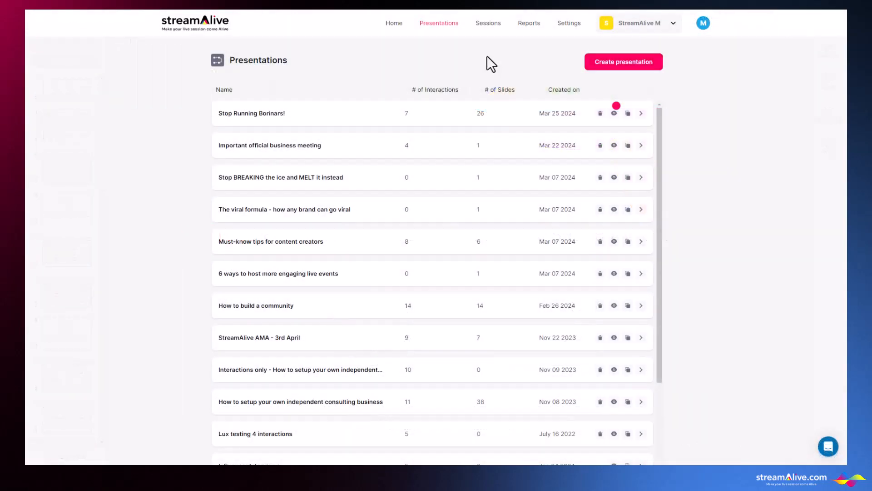
# Start adding a presentation to today's 12:00 PM session and pick Stop Running Borinars! from the existing presentations
pyautogui.click(488, 23)
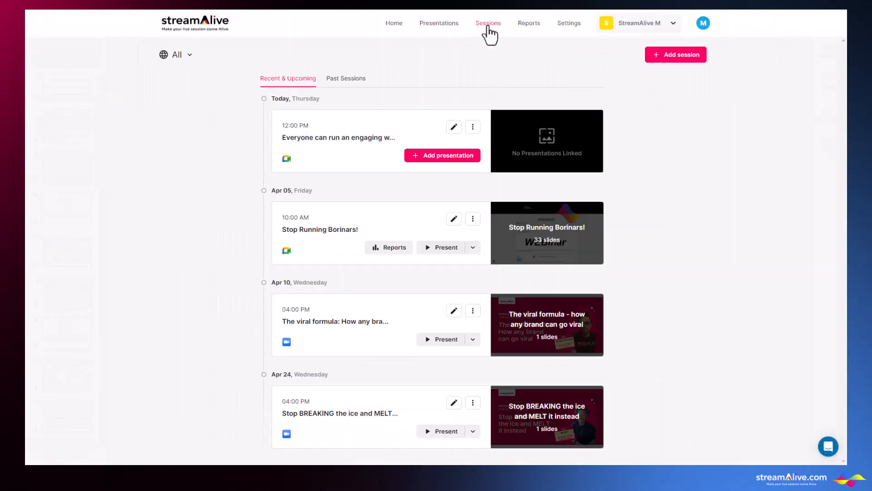
pyautogui.click(421, 155)
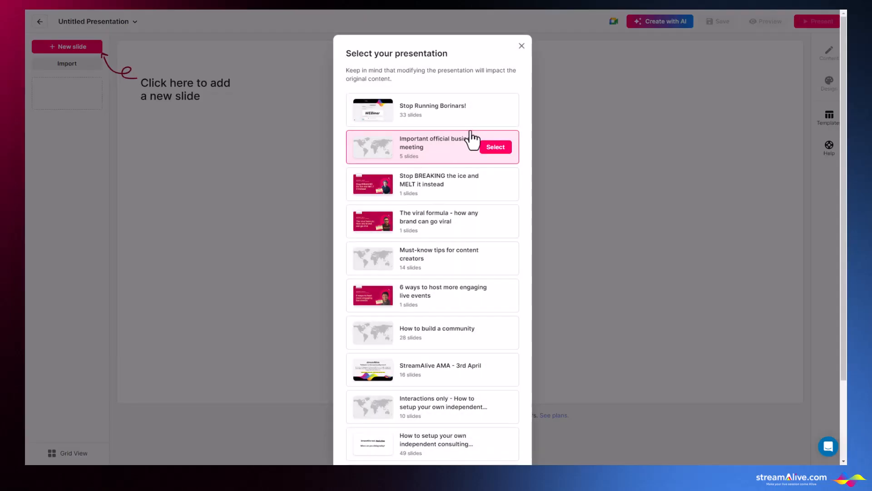
pyautogui.click(499, 110)
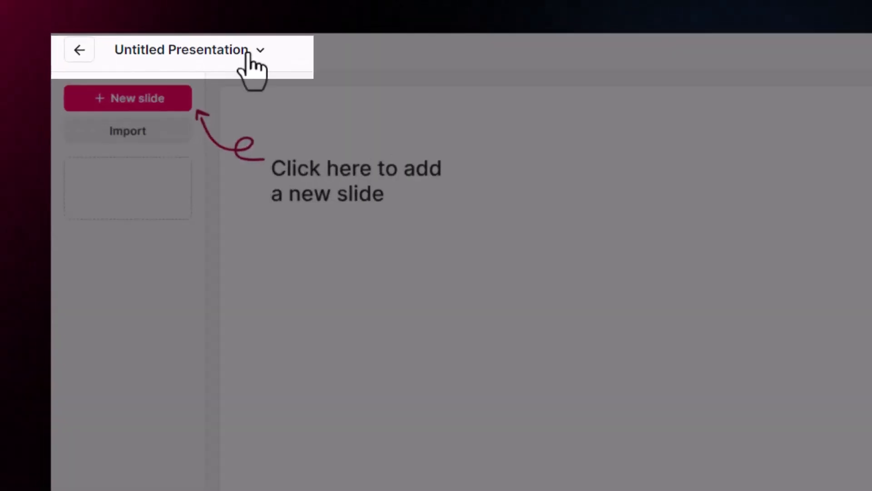
# Rename the untitled presentation as "Stop Running Borinars!"
pyautogui.click(134, 21)
pyautogui.doubleClick(134, 21)
pyautogui.hotkey('ctrl', 'a')
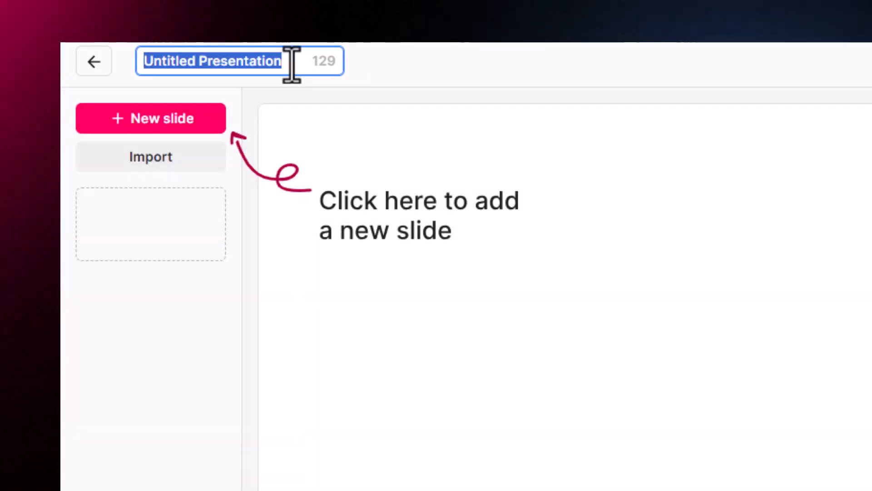
pyautogui.write('Stop Running Borinars!')
pyautogui.press('Return')
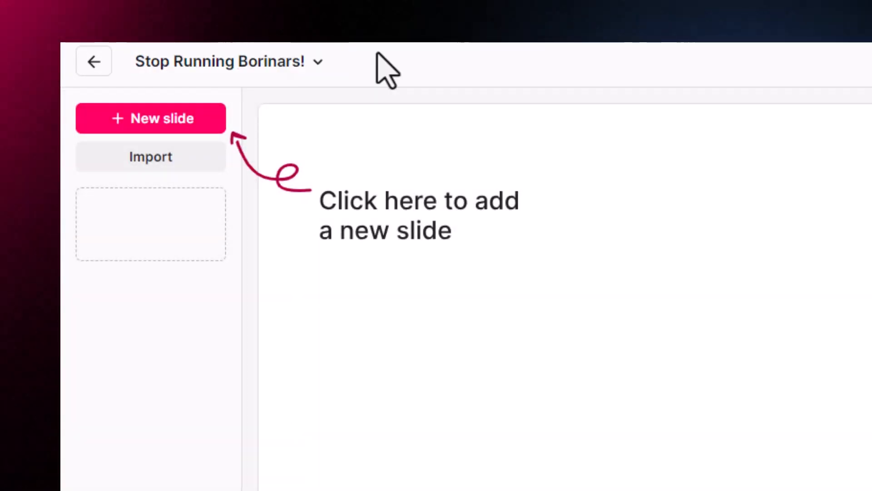
pyautogui.click(309, 67)
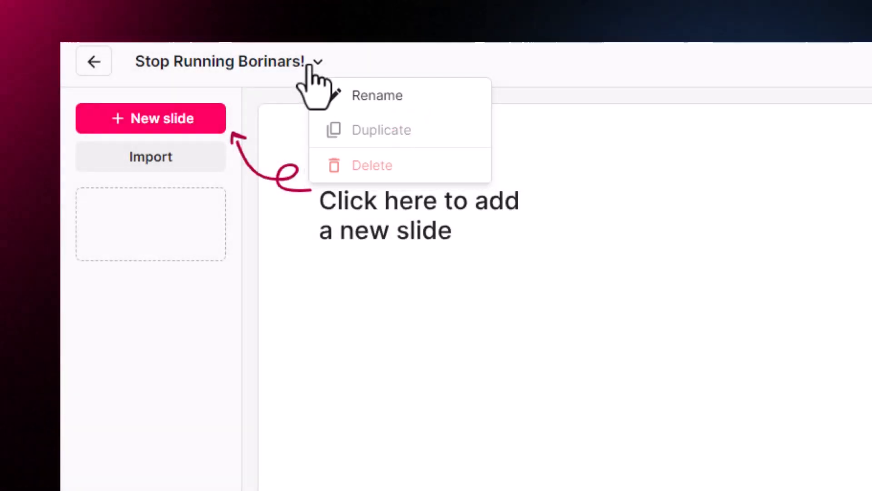
pyautogui.click(379, 68)
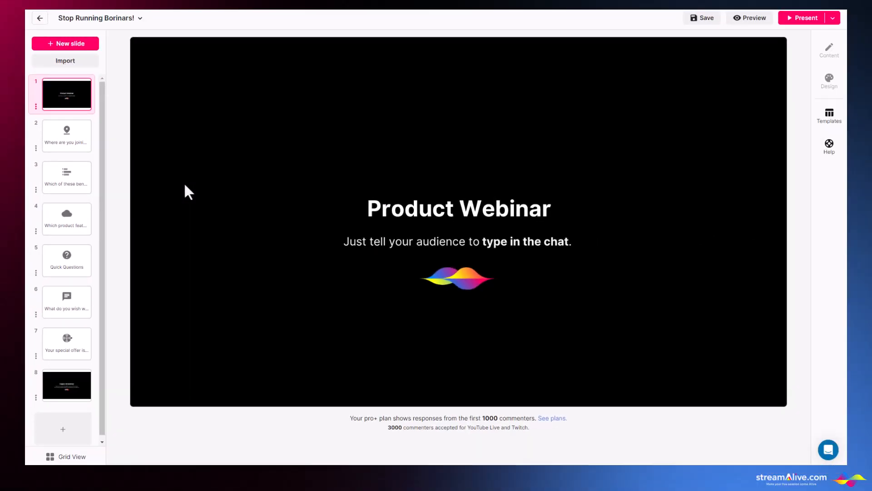
# Reorder the slides so the benefits poll follows the product features slide and the "What do you wish" slide follows the special offer
pyautogui.moveTo(152, 247); pyautogui.dragTo(151, 418)
pyautogui.moveTo(36, 293); pyautogui.dragTo(32, 321)
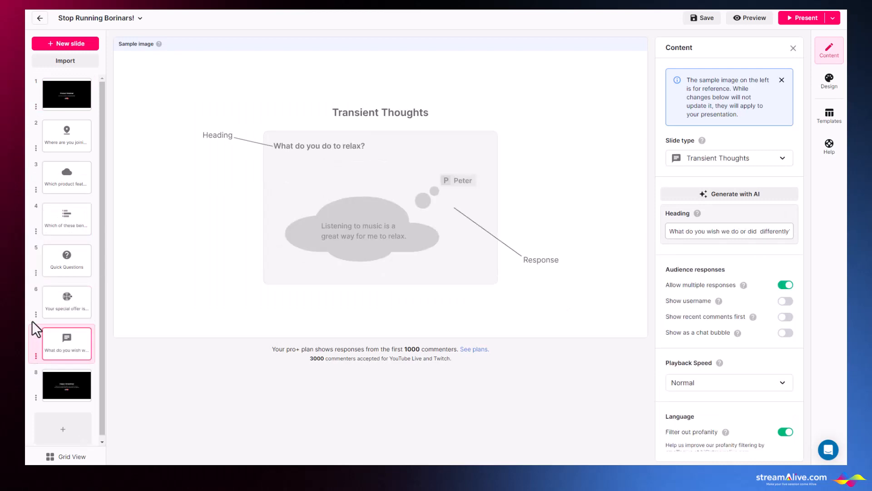
pyautogui.click(36, 314)
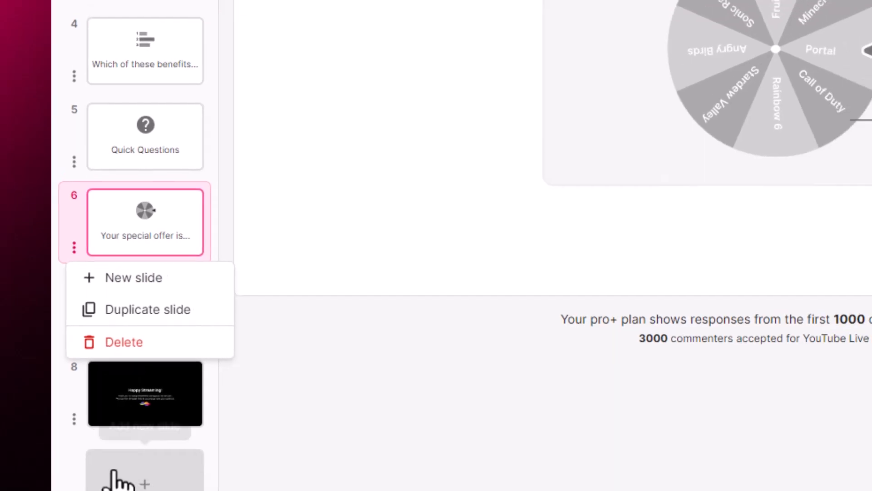
pyautogui.click(68, 474)
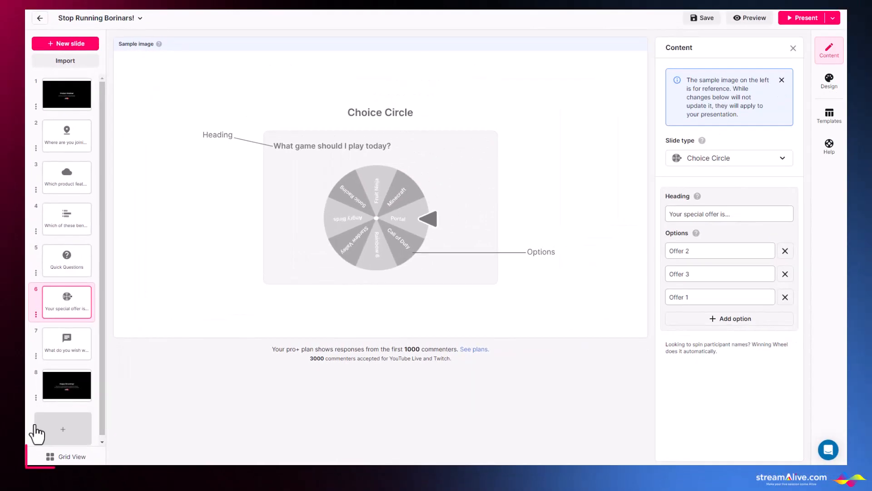
# Move the Quick Questions slide ahead of the benefits poll using the grid view, and return to the filmstrip layout
pyautogui.click(53, 458)
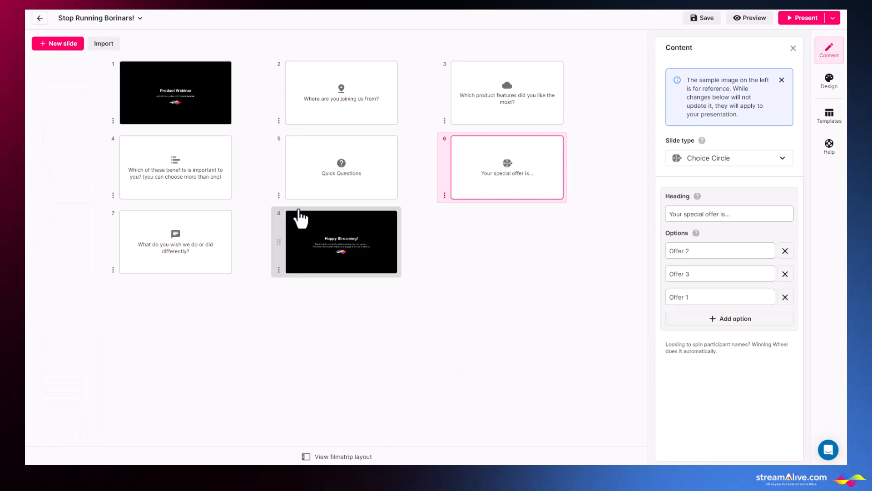
pyautogui.moveTo(281, 167); pyautogui.dragTo(127, 179)
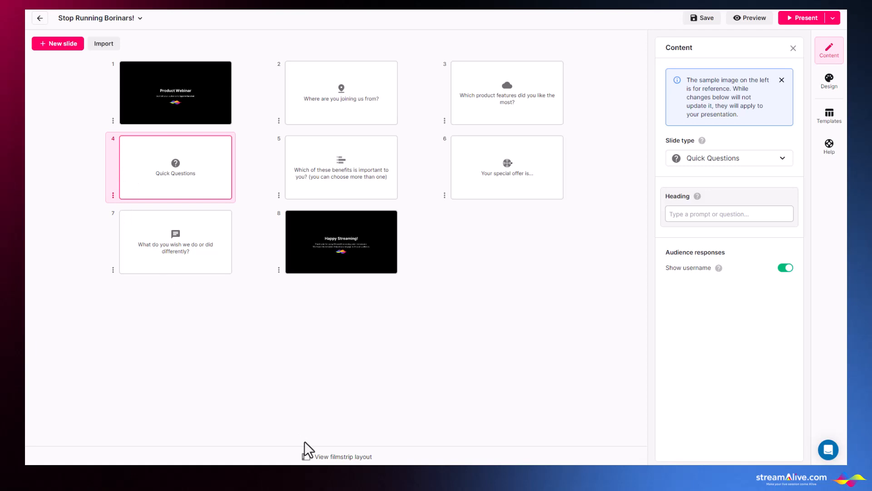
pyautogui.click(332, 461)
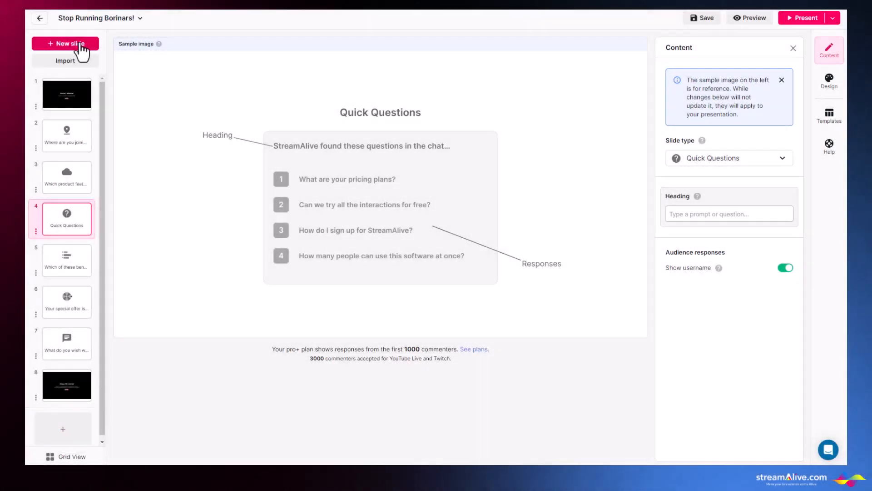
# Add a Magic Maps slide after Quick Questions with the heading "Which city were you born in?"
pyautogui.click(80, 43)
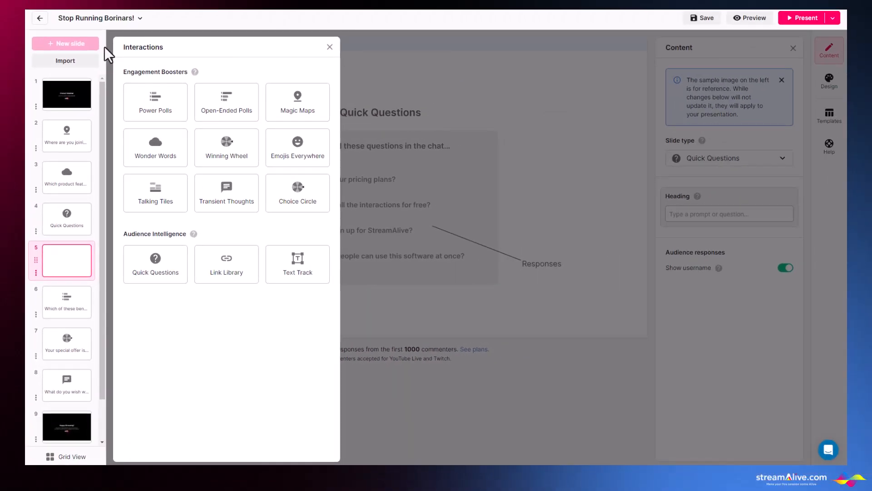
pyautogui.click(289, 102)
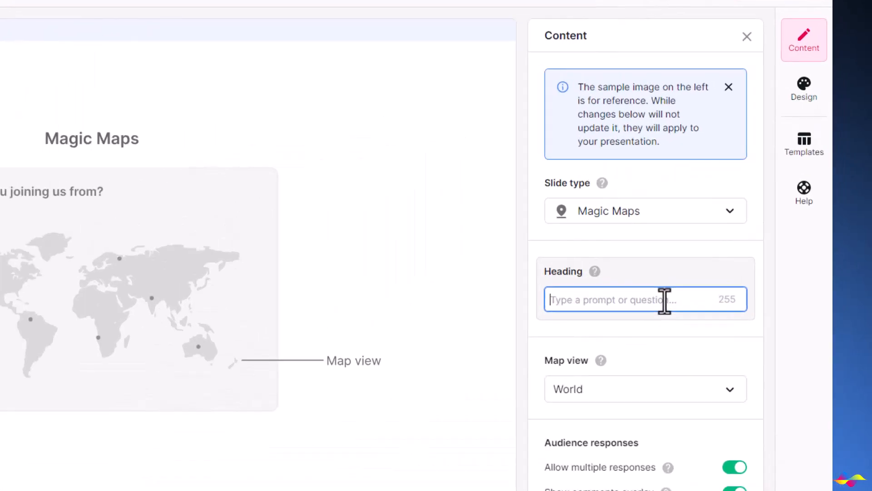
pyautogui.write('W')
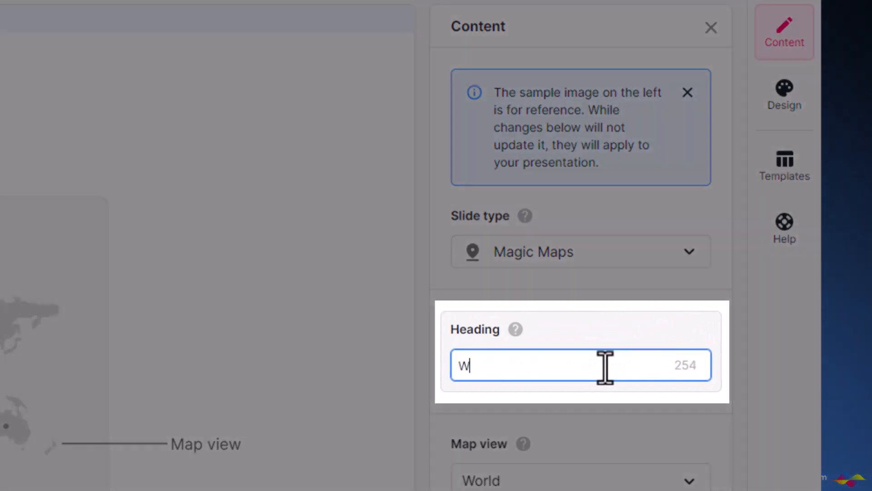
pyautogui.write('hich city were you b')
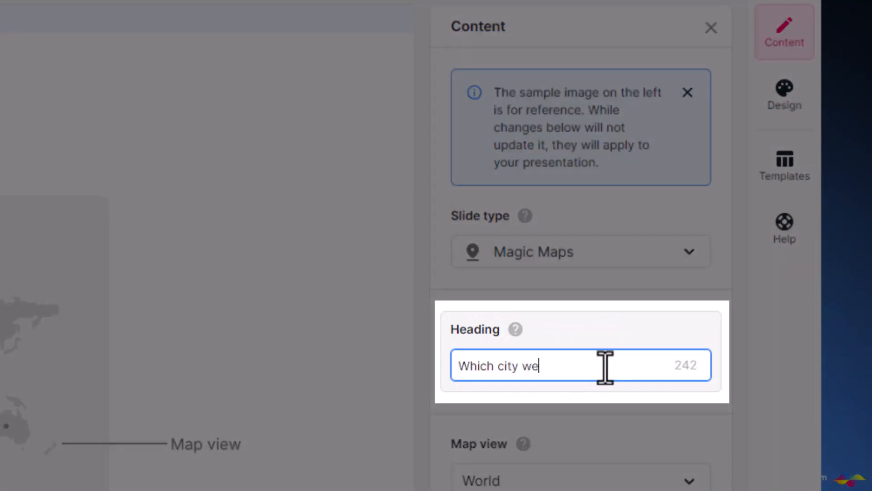
pyautogui.write('orn in?')
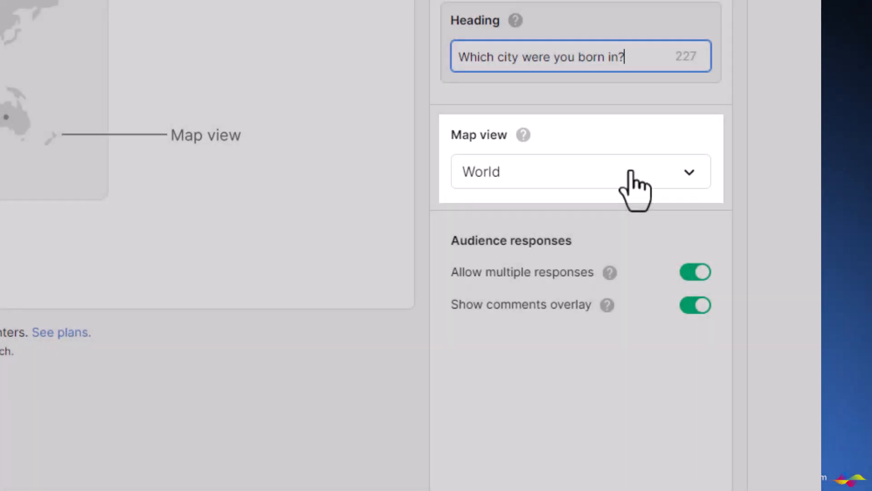
# Set the Magic Maps slide's map view to Europe and turn off multiple responses
pyautogui.click(630, 177)
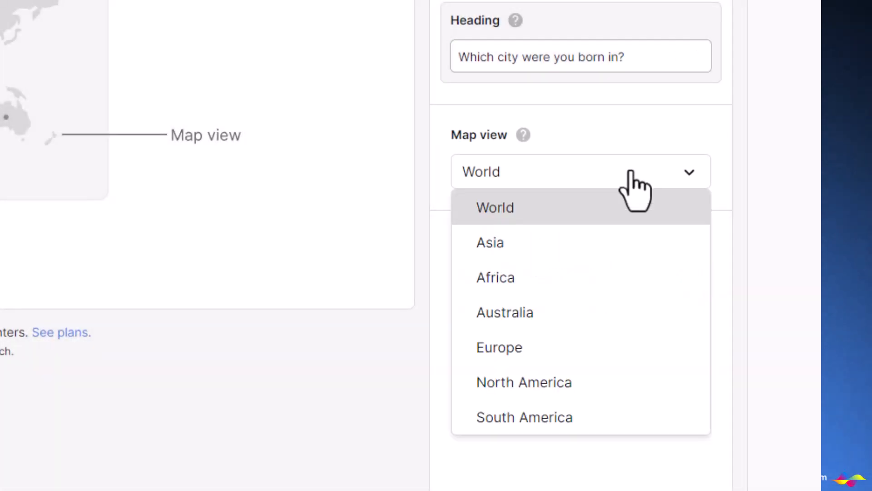
pyautogui.click(606, 359)
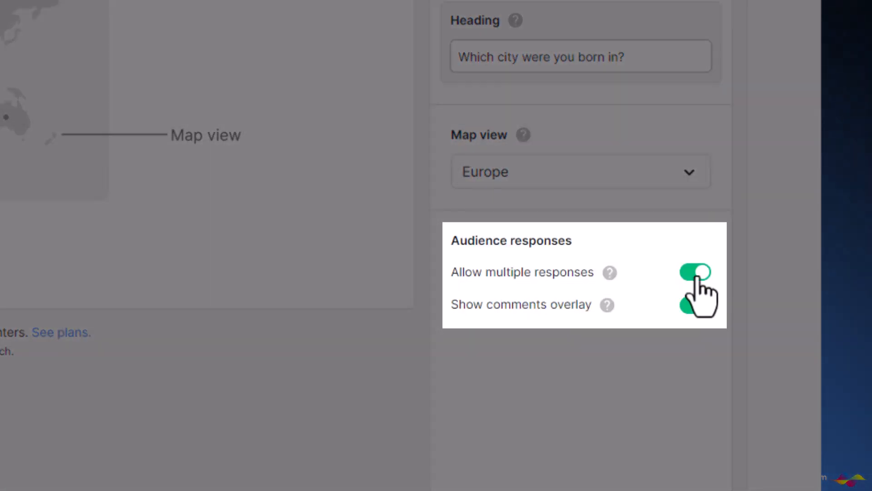
pyautogui.click(697, 275)
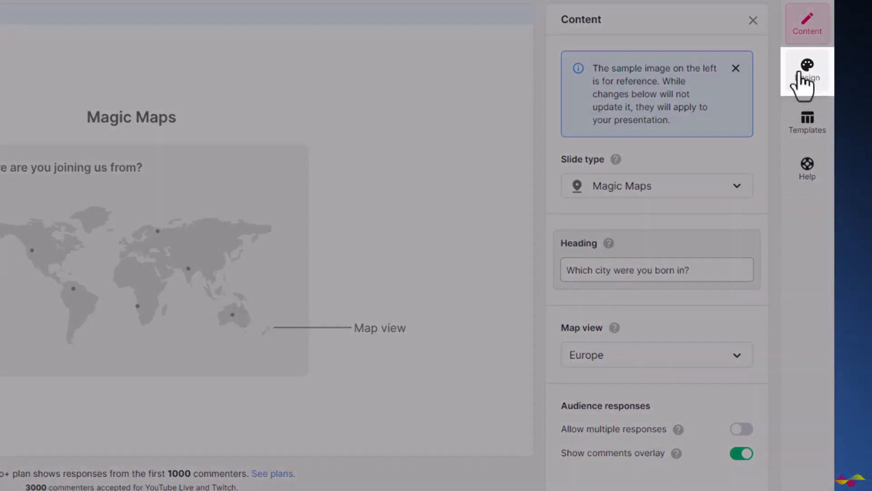
# Set the map's Locations color to green 1EFF00 and apply the design to all Magic Maps
pyautogui.click(800, 75)
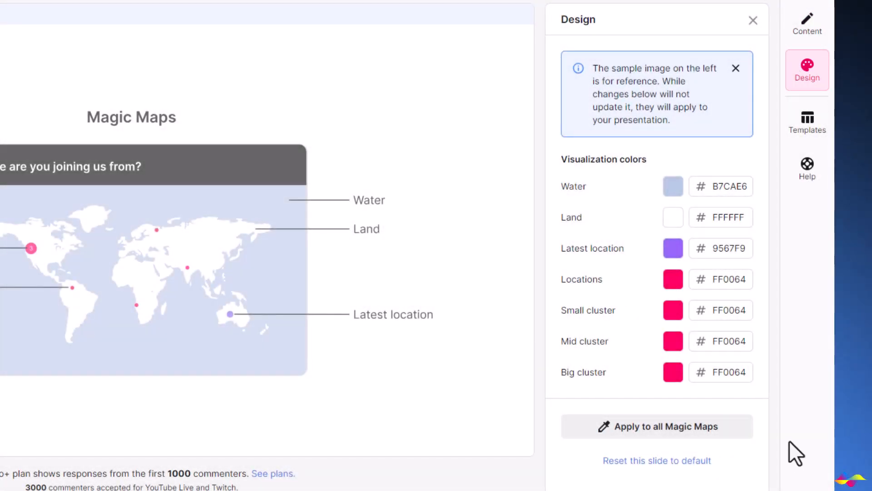
pyautogui.click(674, 284)
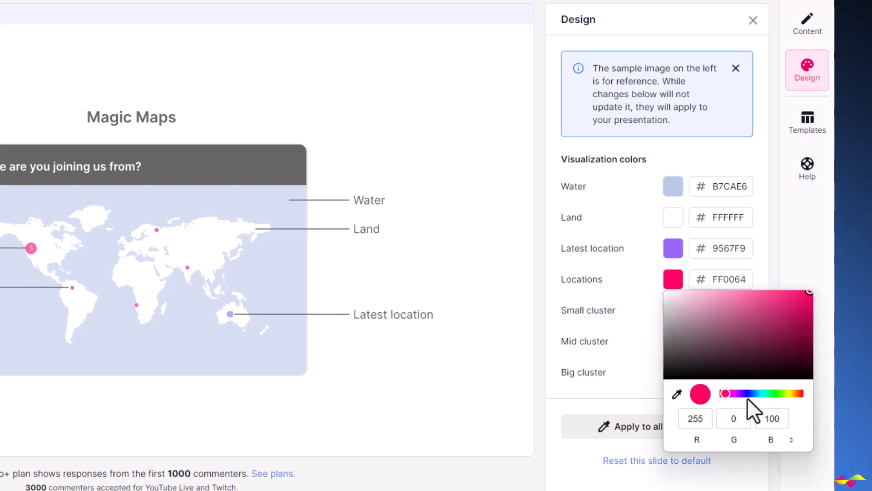
pyautogui.click(778, 394)
pyautogui.click(761, 273)
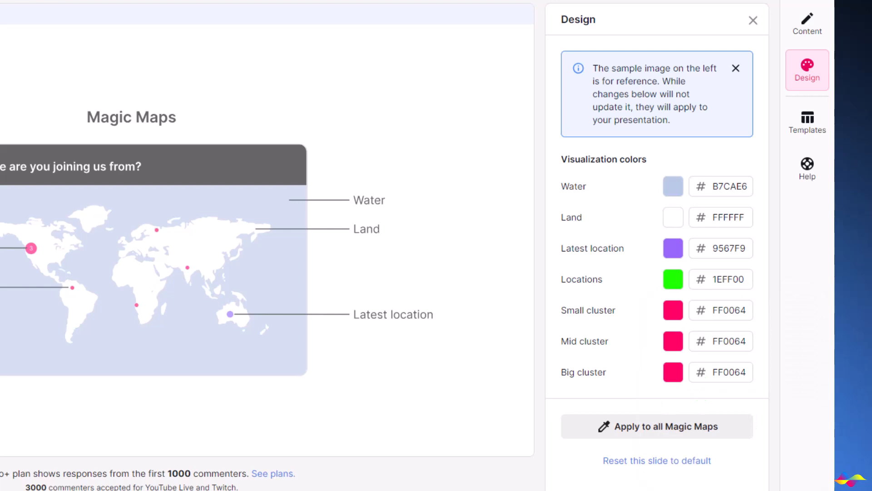
pyautogui.click(698, 436)
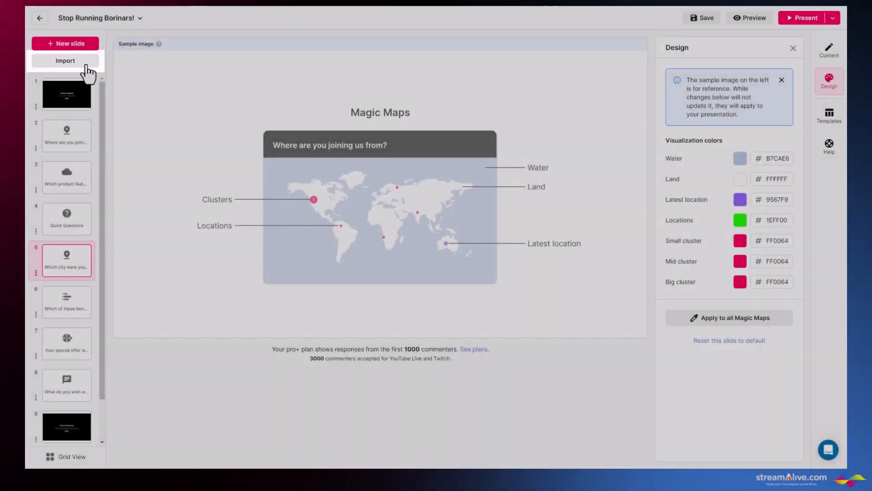
# Import all slides from the Stop Running Borinars PDF in Webinar Graphics and move the first imported slide to the start of the deck
pyautogui.click(85, 64)
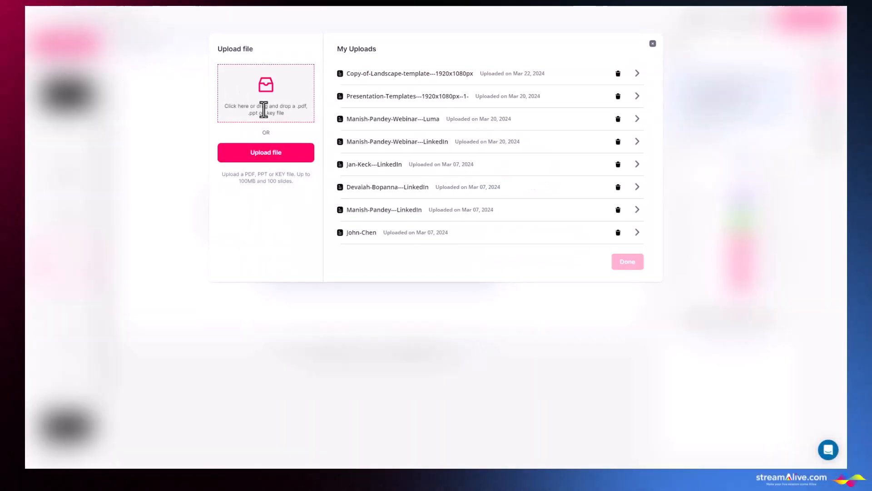
pyautogui.click(271, 164)
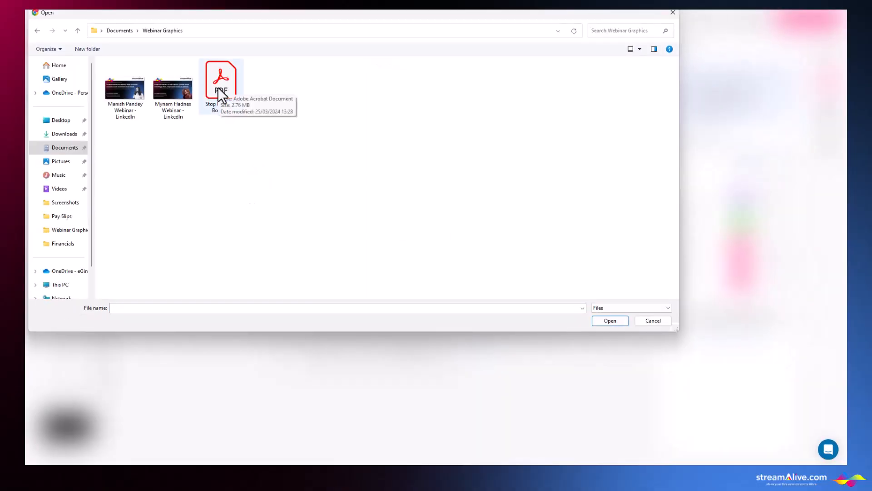
pyautogui.doubleClick(217, 86)
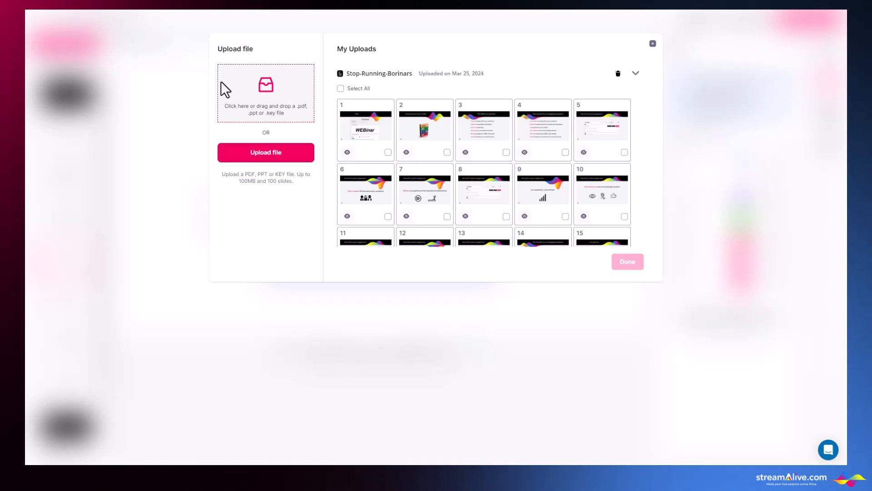
pyautogui.click(345, 89)
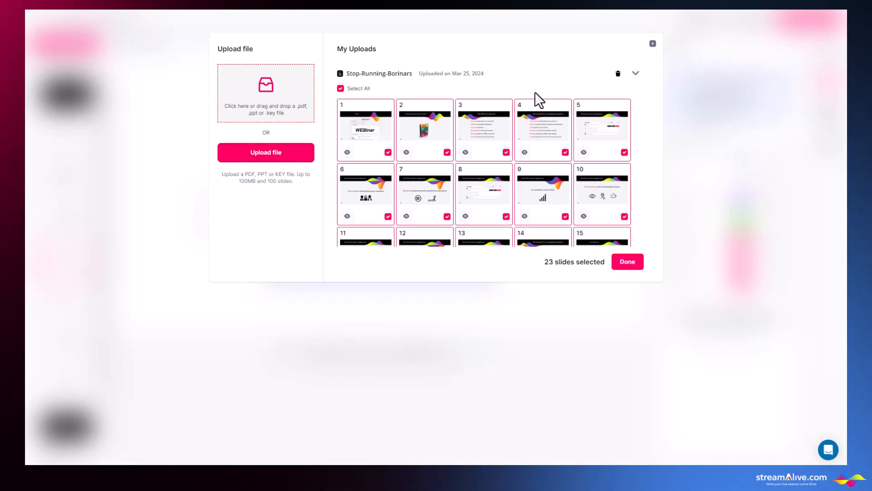
pyautogui.click(628, 264)
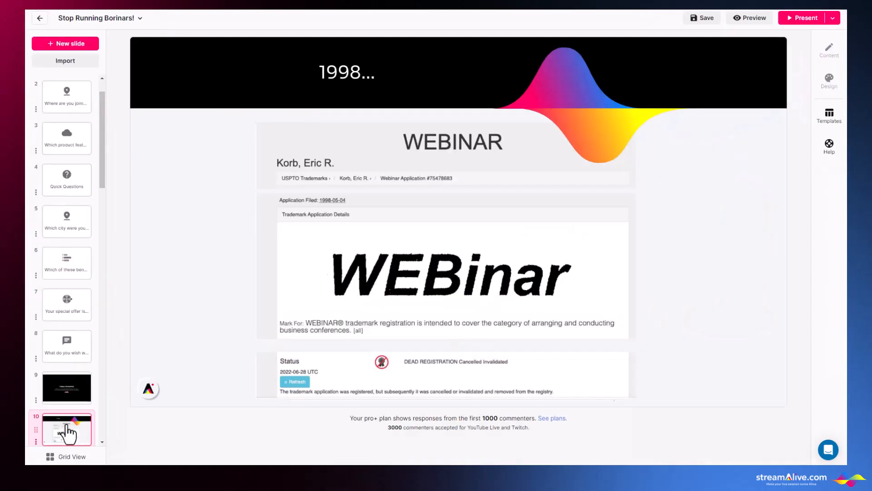
pyautogui.moveTo(65, 432); pyautogui.dragTo(64, 102)
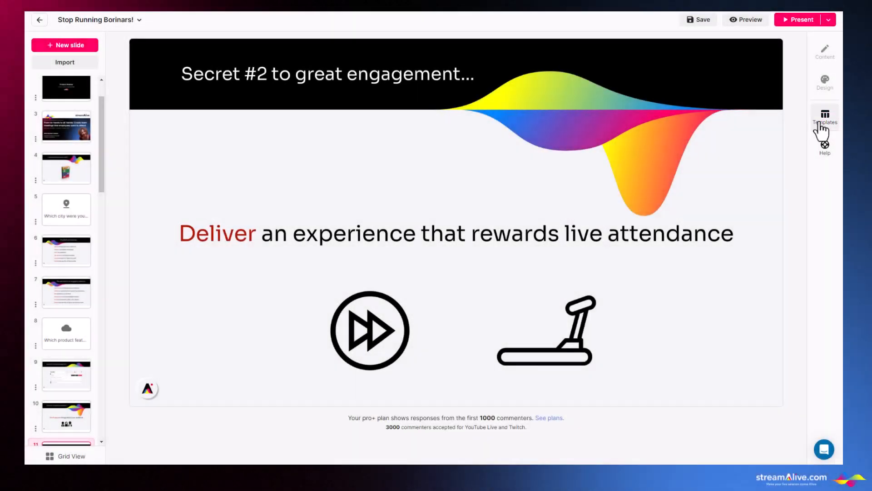
# Browse the Education templates and look at the Virtual Graduations template
pyautogui.click(824, 119)
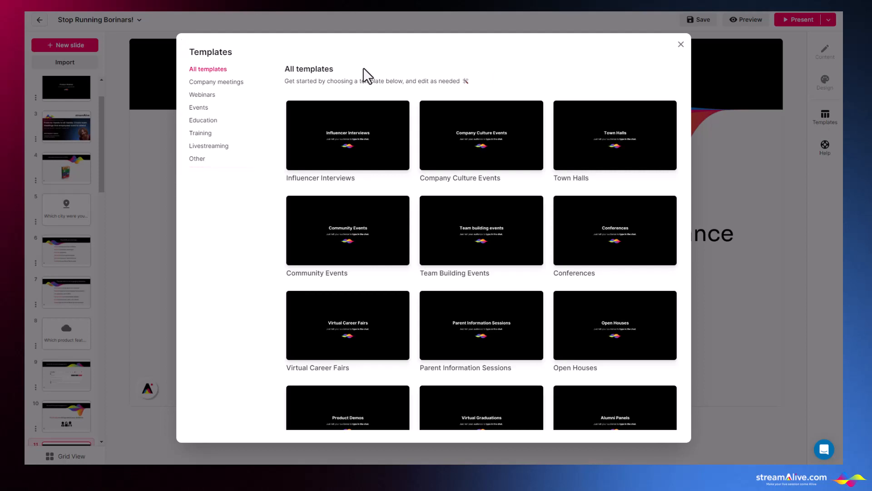
pyautogui.click(217, 124)
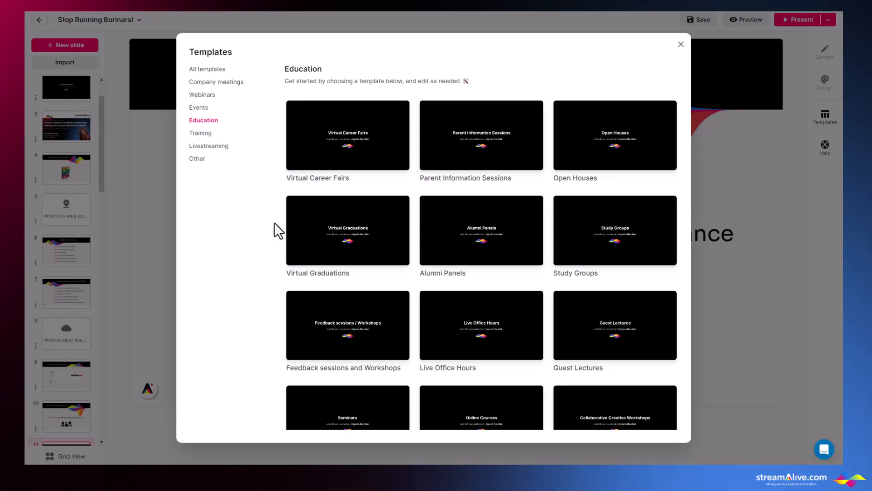
pyautogui.click(348, 240)
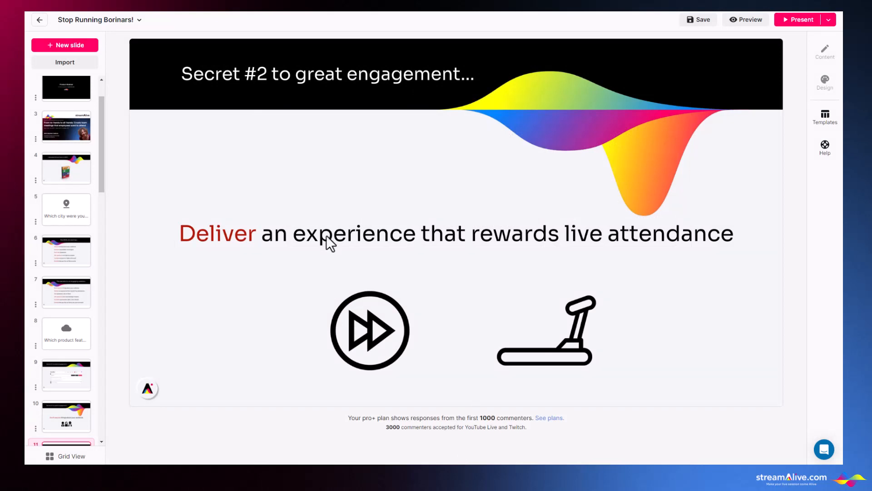
# Add a Power Polls slide after the "Secret #2 to great engagement" slide
pyautogui.click(51, 47)
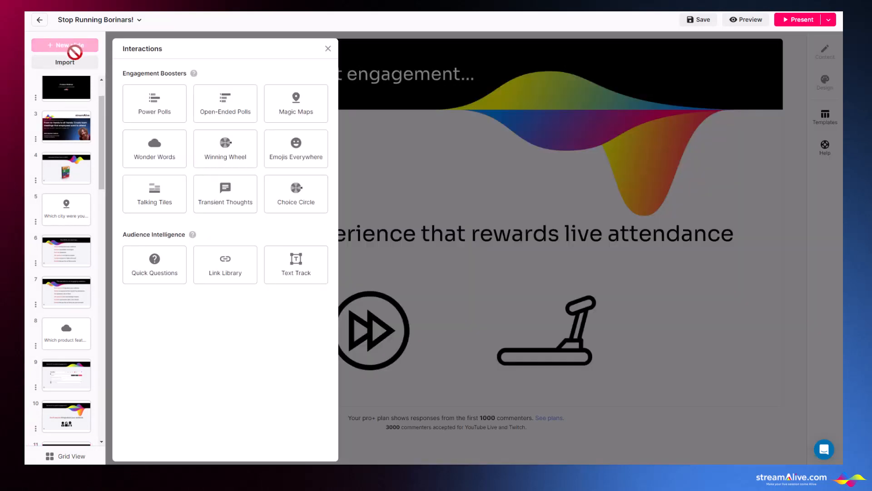
pyautogui.moveTo(141, 106)
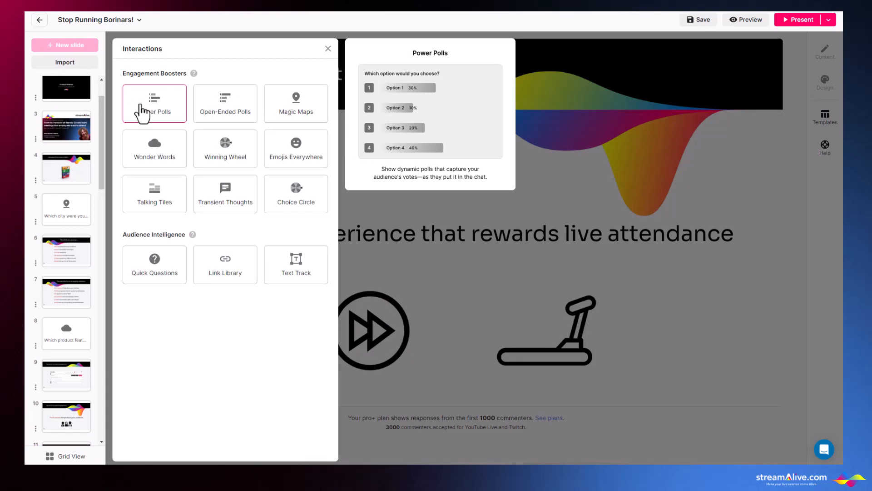
pyautogui.click(141, 106)
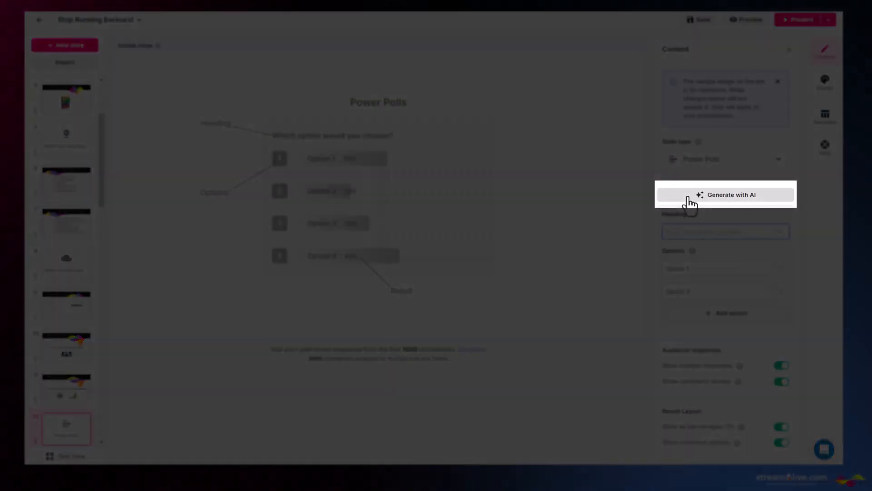
# Generate AI poll suggestions for a class on "interview tips for fresh graduates"
pyautogui.click(688, 199)
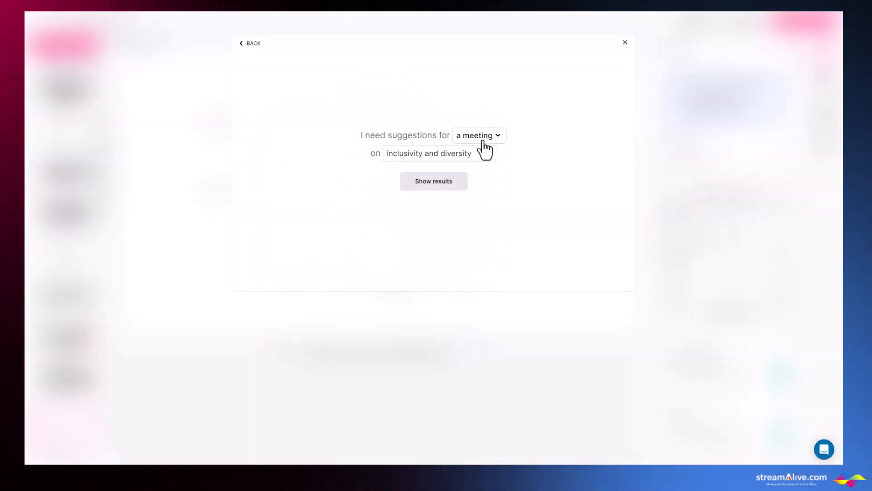
pyautogui.click(483, 141)
pyautogui.click(466, 203)
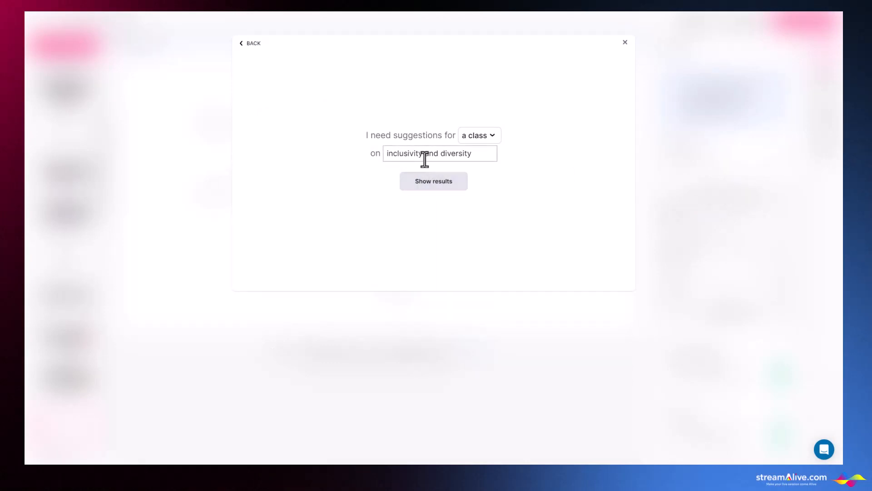
pyautogui.tripleClick(425, 154)
pyautogui.press('BackSpace')
pyautogui.write('interview te')
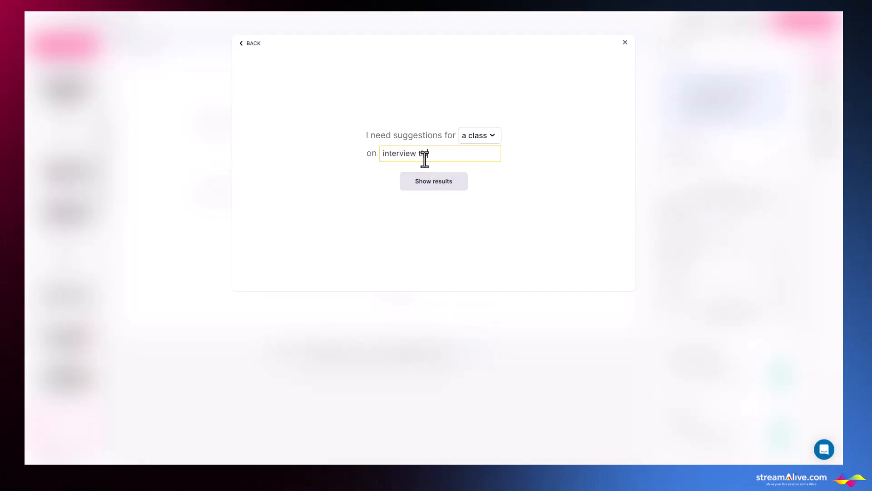
pyautogui.write('ps for fresh graduates')
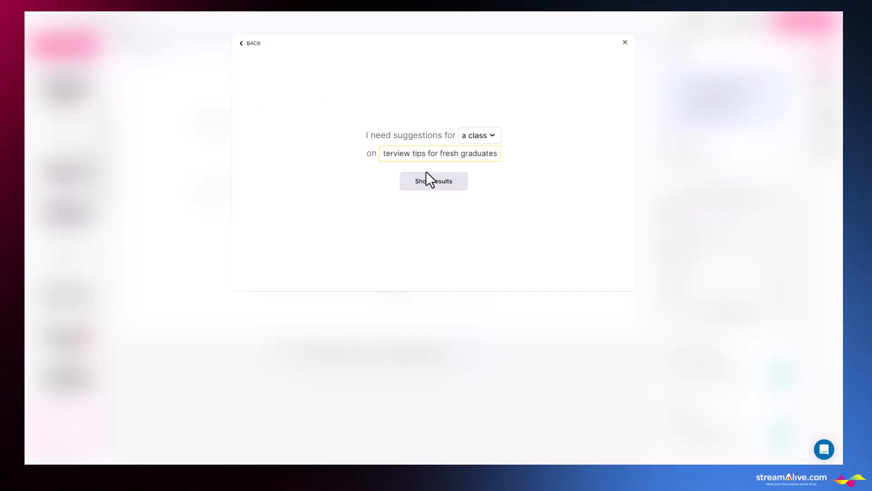
pyautogui.click(430, 180)
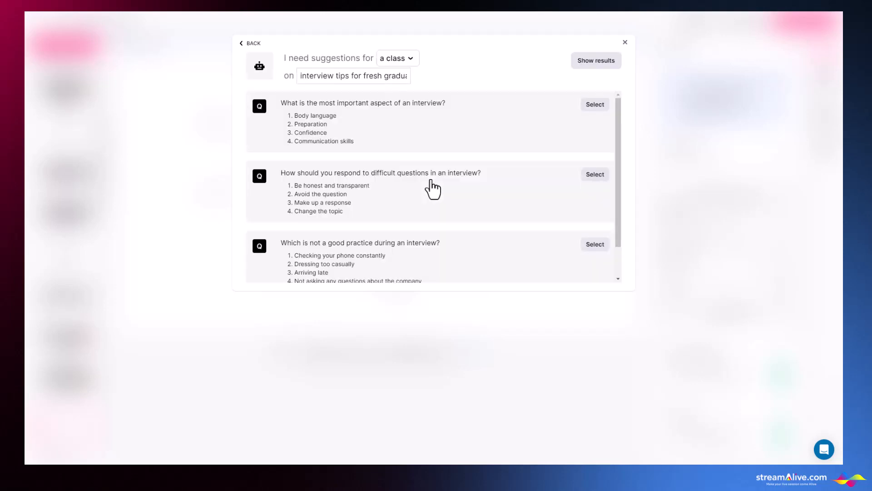
# Load more AI poll suggestions and look through the extended list for a suitable question
pyautogui.scroll(-1, 433, 188)
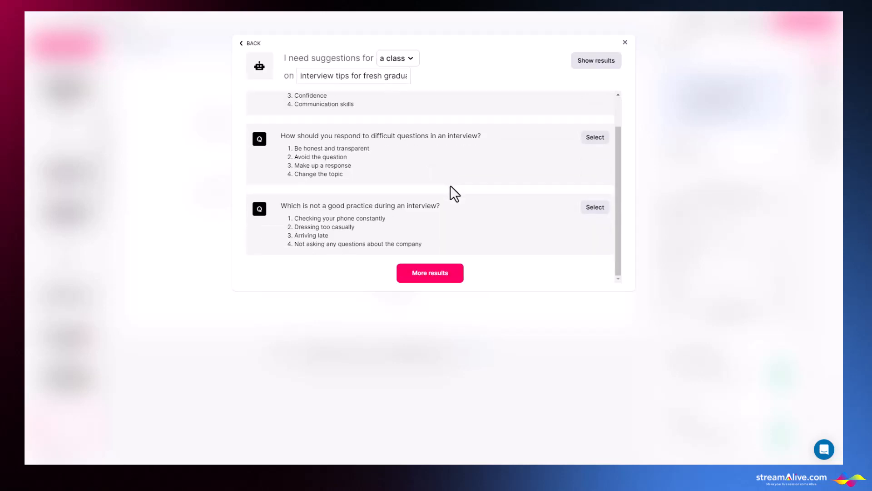
pyautogui.click(425, 275)
pyautogui.scroll(-5, 425, 268)
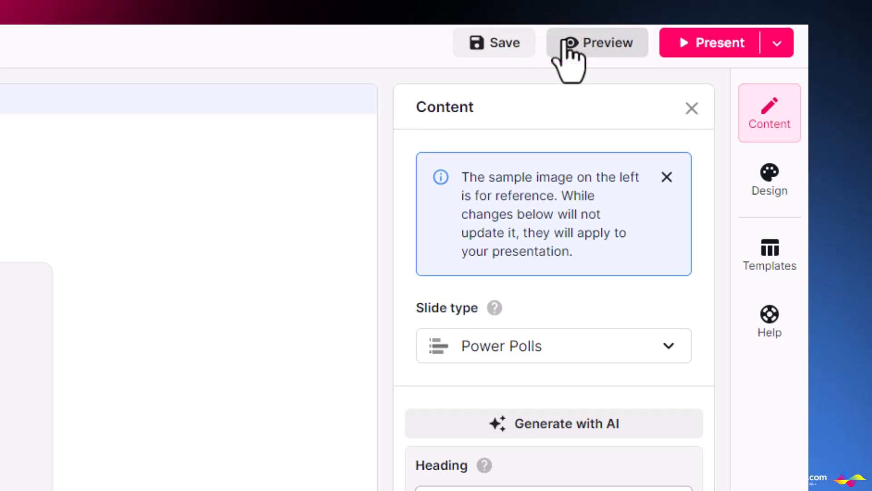
# Preview the presentation as it appears in Google Meet and return the preview to Zoom
pyautogui.click(568, 43)
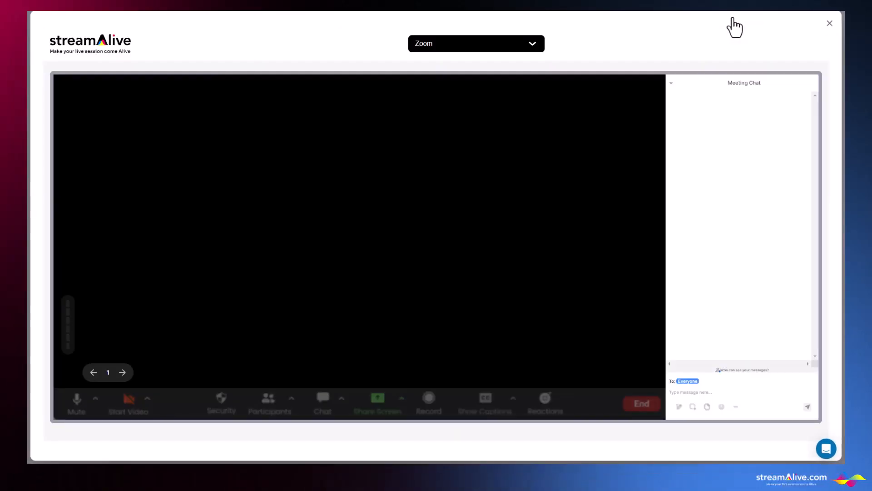
pyautogui.click(529, 46)
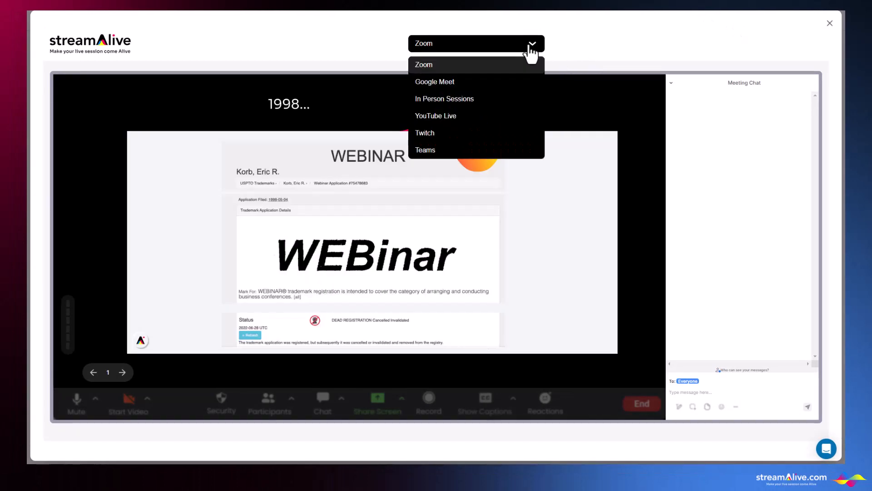
pyautogui.click(523, 84)
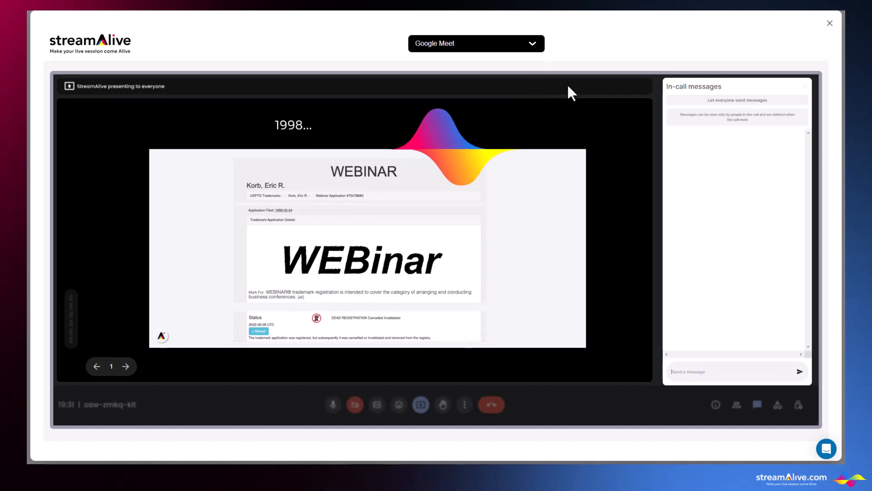
pyautogui.click(537, 50)
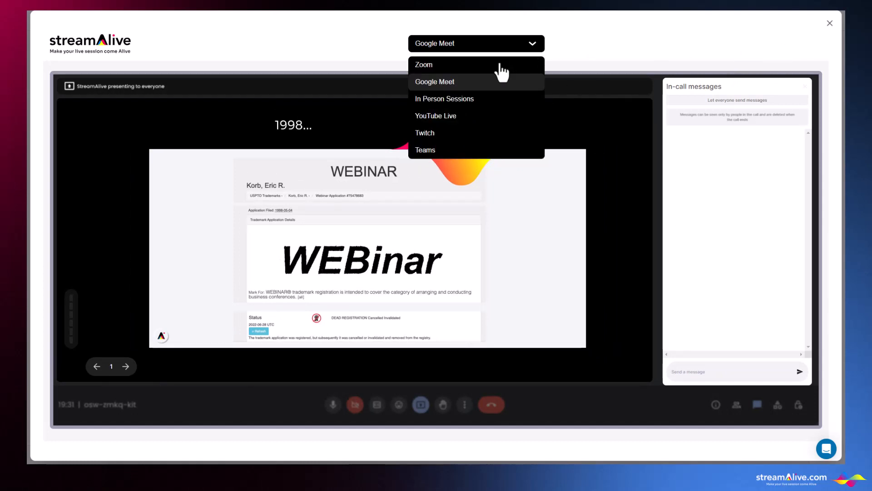
pyautogui.click(499, 65)
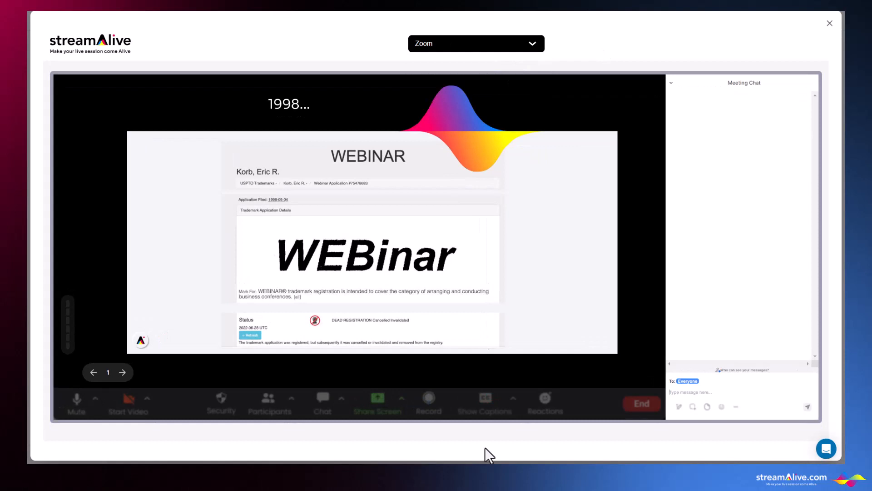
# Advance the preview to the "Which city were you born in?" slide and switch its map view to World
pyautogui.click(123, 373)
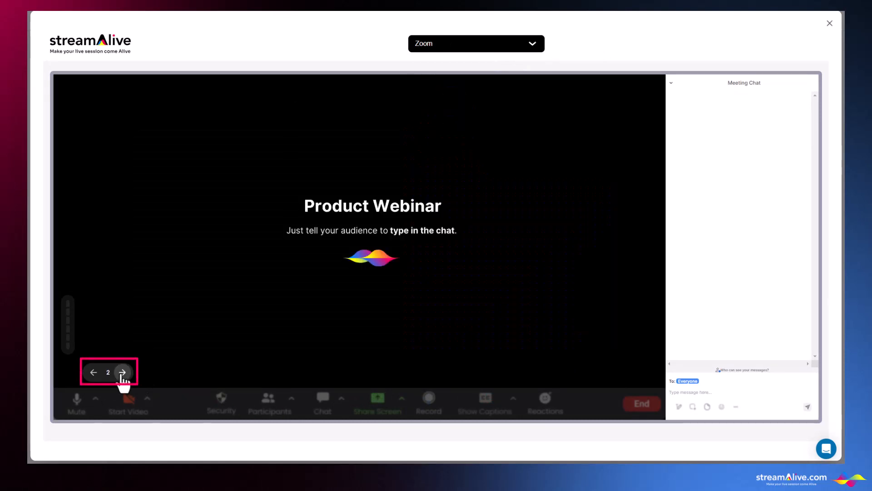
pyautogui.click(123, 373)
pyautogui.click(123, 372)
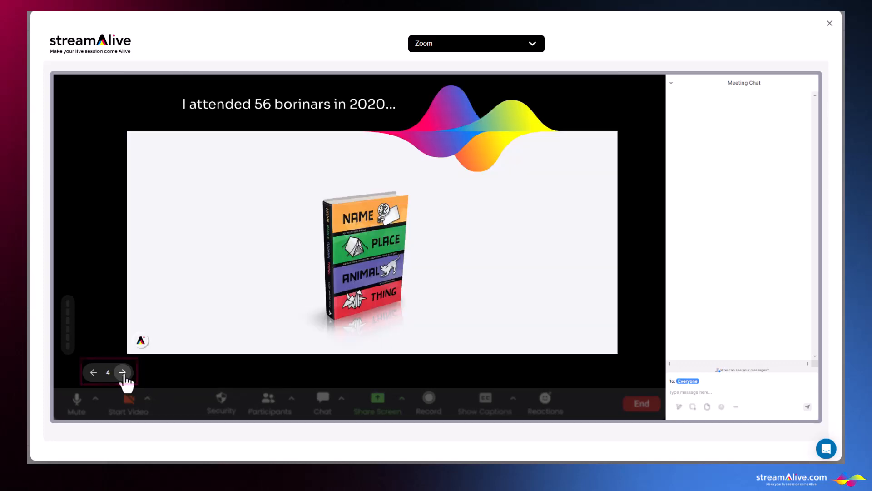
pyautogui.click(123, 373)
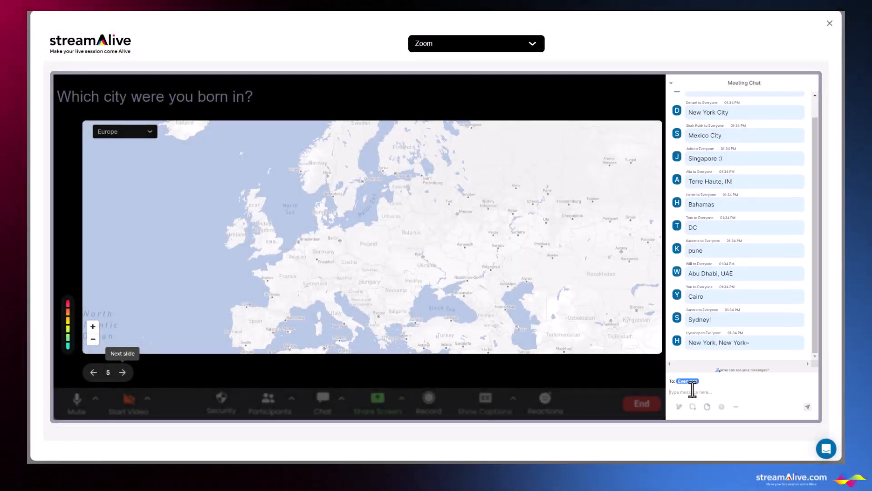
pyautogui.click(132, 132)
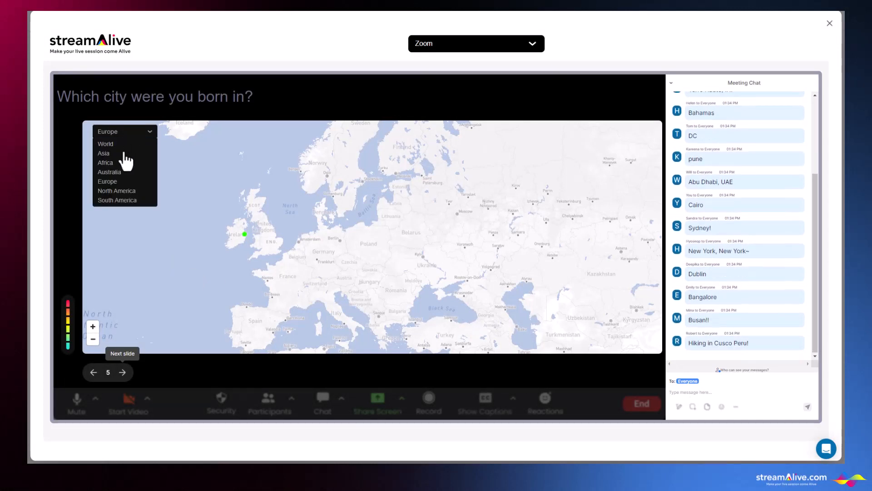
pyautogui.click(114, 142)
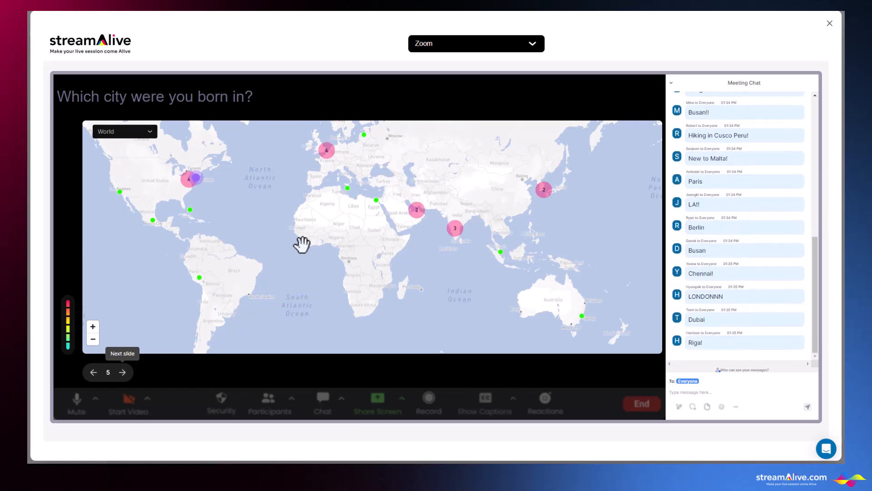
# Advance the preview past the two text slides to the word cloud slide about product features
pyautogui.click(122, 372)
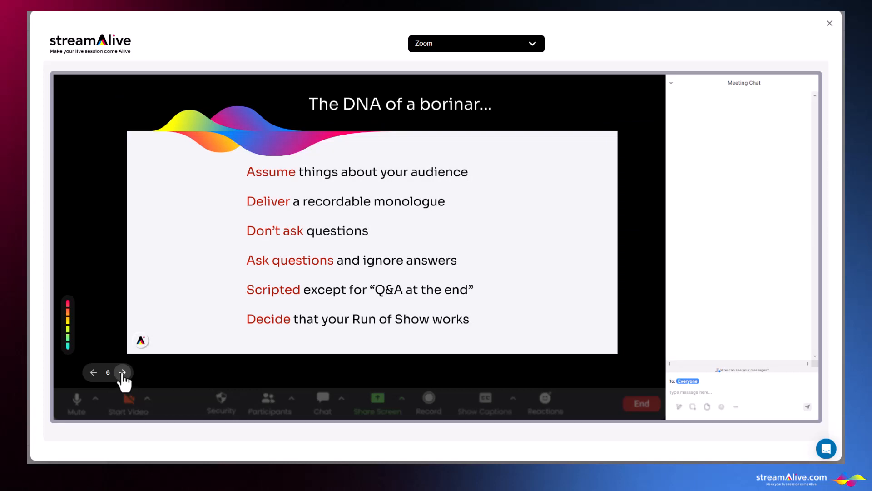
pyautogui.click(123, 373)
pyautogui.click(122, 373)
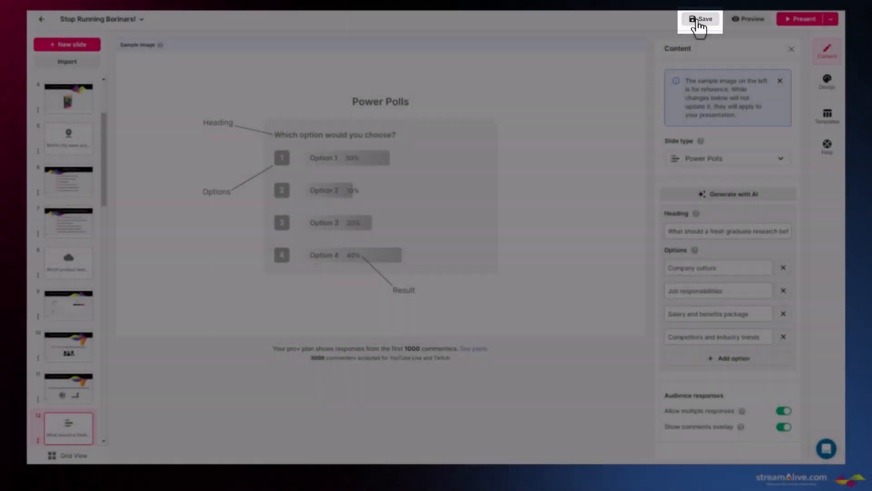
# Save the presentation and leave the slide editor
pyautogui.click(697, 21)
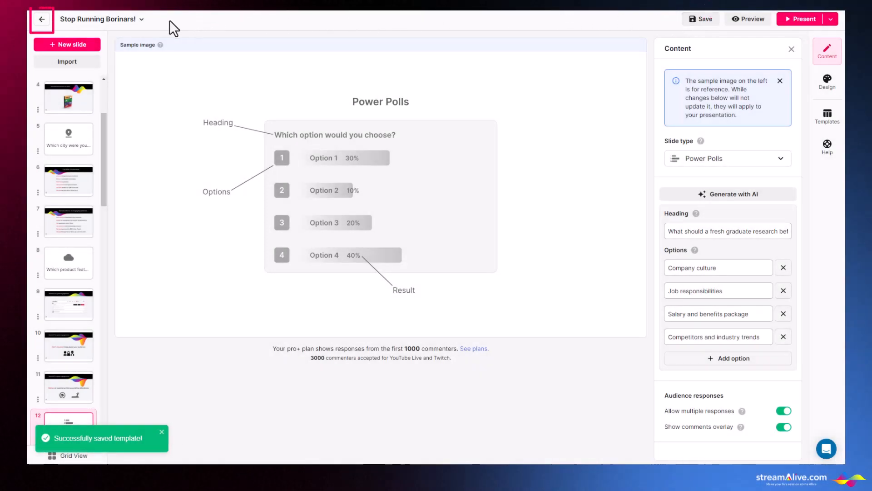
pyautogui.click(42, 20)
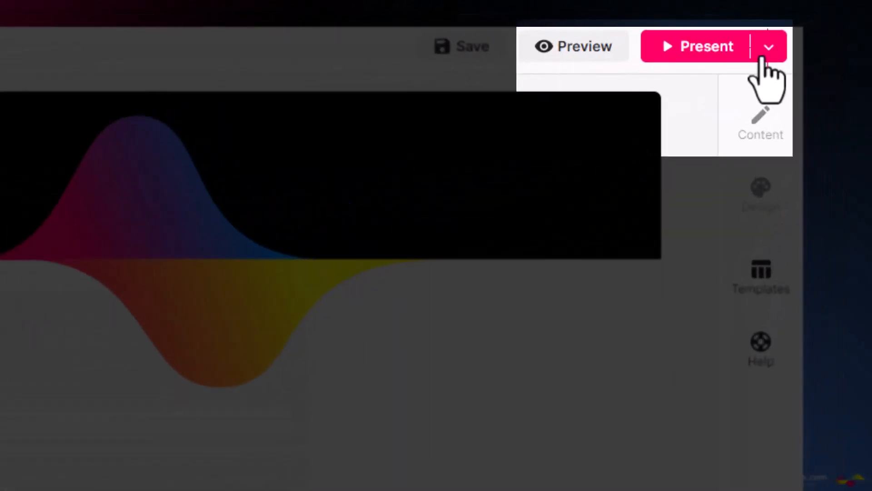
# Set the presentation to be presented later on Google Meet and title the session "Stop Running Borinars!"
pyautogui.click(822, 24)
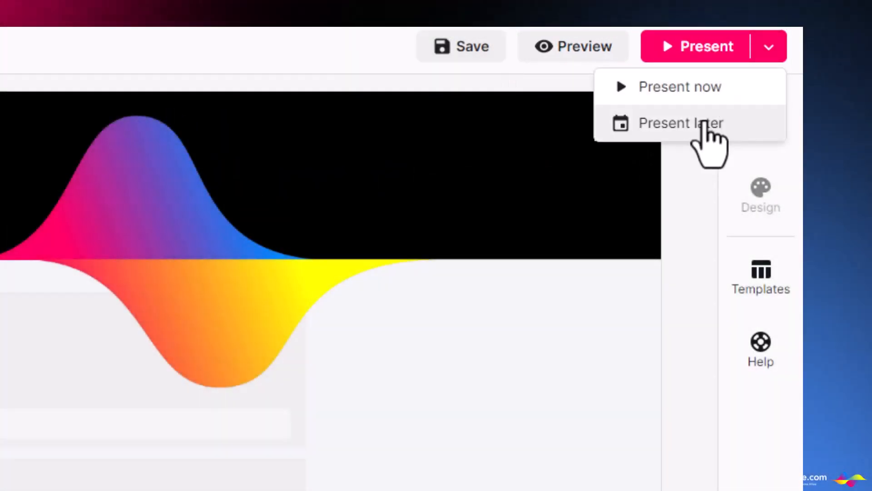
pyautogui.click(704, 124)
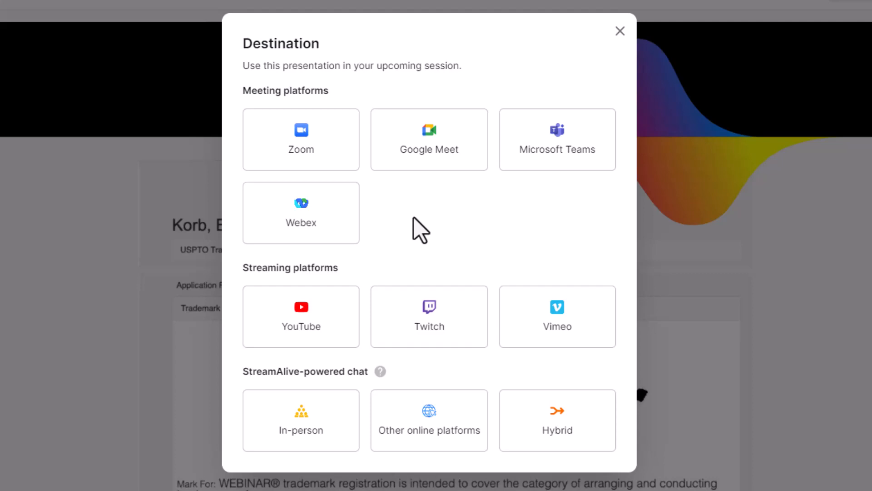
pyautogui.click(430, 173)
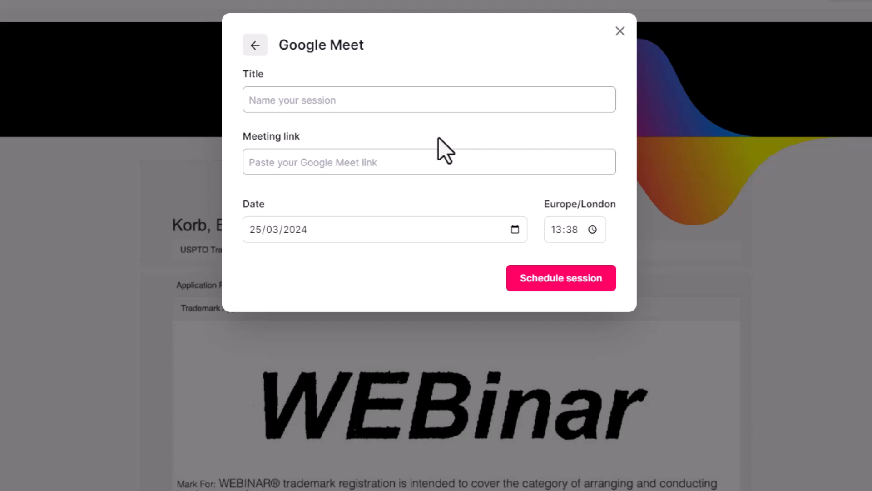
pyautogui.click(439, 103)
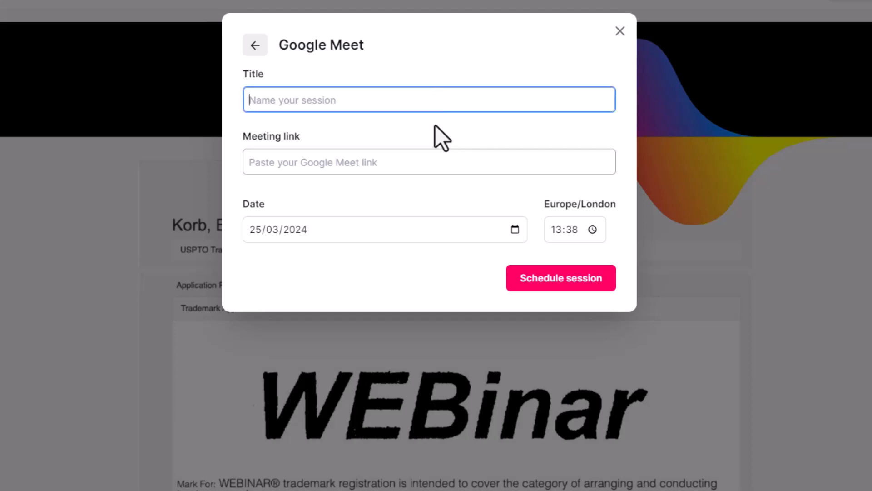
pyautogui.write('No More Boomers')
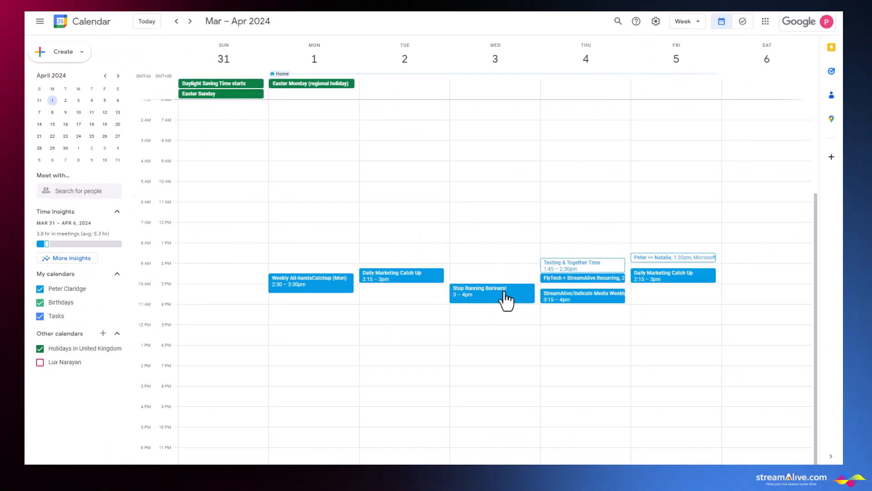
# Copy the Google Meet link from the Stop Running Borinars! event in Google Calendar and paste it as the session's meeting link
pyautogui.click(647, 275)
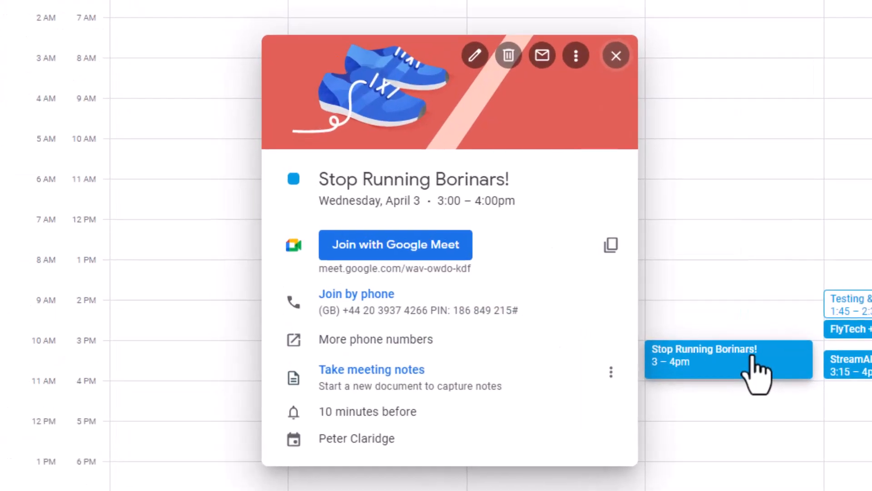
pyautogui.moveTo(477, 270); pyautogui.dragTo(325, 270)
pyautogui.hotkey('ctrl', 'c')
pyautogui.rightClick(326, 270)
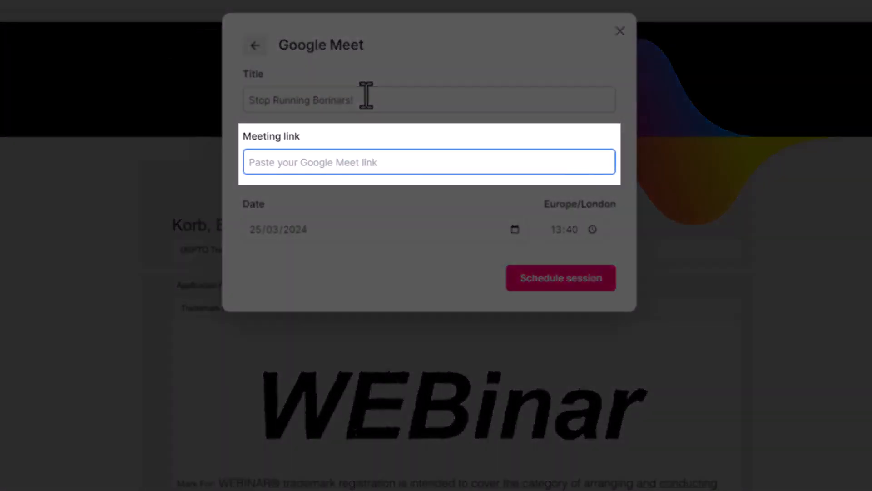
pyautogui.hotkey('ctrl', 'v')
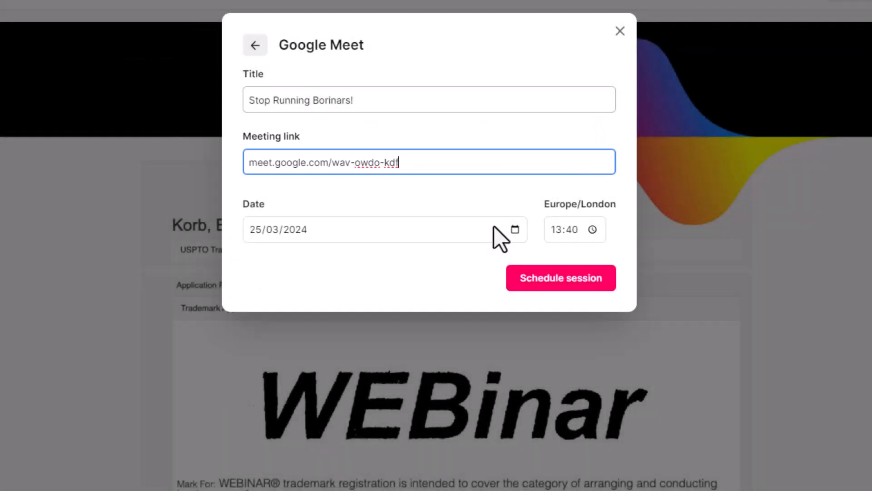
# Set the session date to 03/04/2024 and the time to 15:00, and schedule the session
pyautogui.click(515, 230)
pyautogui.click(377, 258)
pyautogui.click(299, 305)
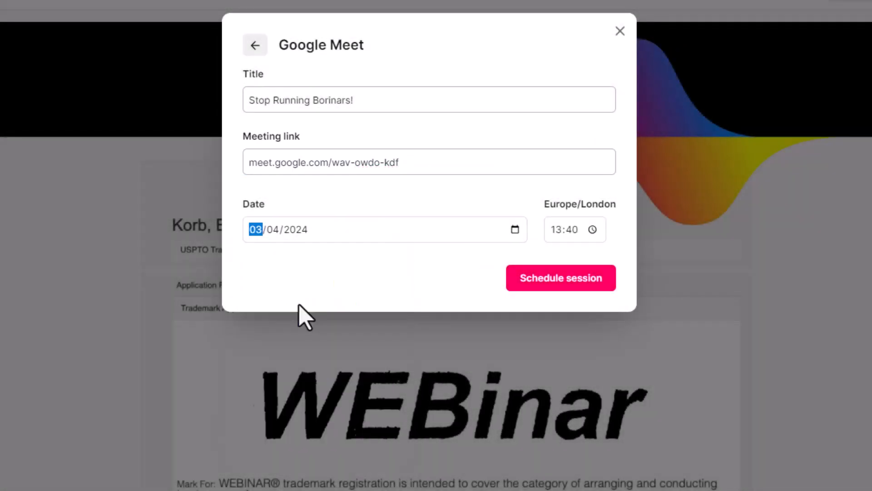
pyautogui.click(593, 229)
pyautogui.click(566, 306)
pyautogui.scroll(-5, 603, 345)
pyautogui.click(604, 372)
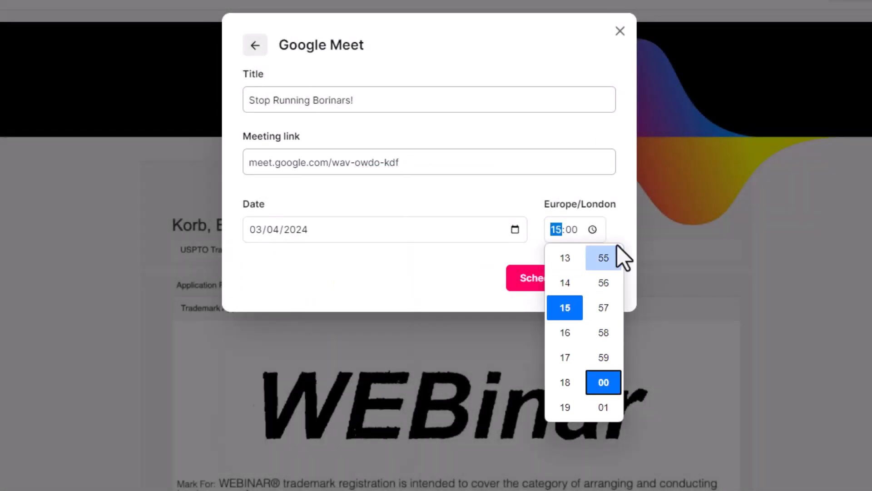
pyautogui.click(622, 237)
pyautogui.click(579, 278)
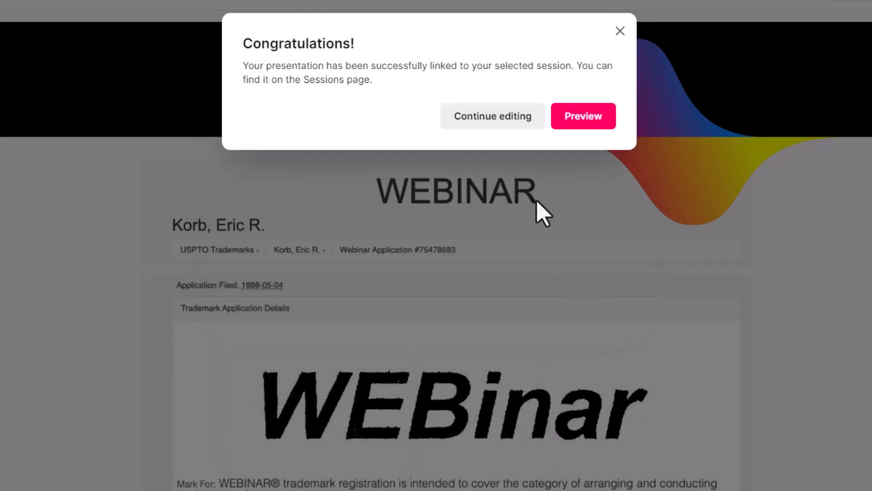
# Dismiss the scheduling confirmation, leave the slide editor and open the list of sessions
pyautogui.click(486, 121)
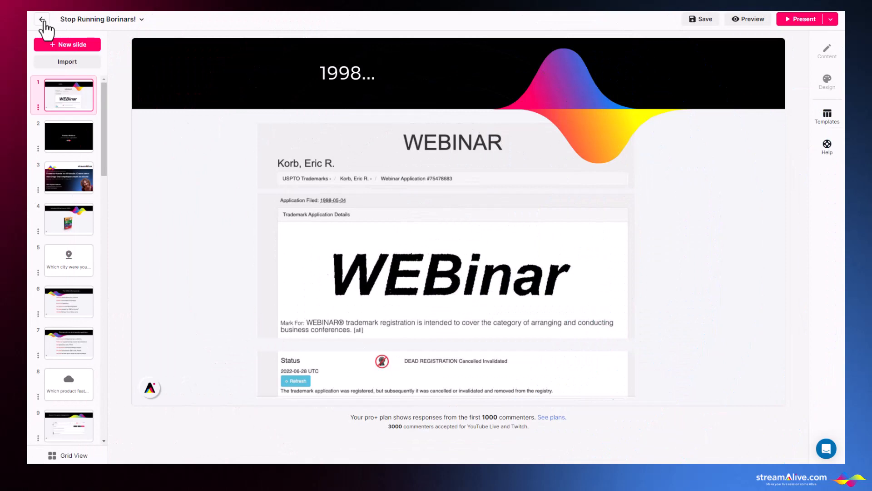
pyautogui.click(42, 20)
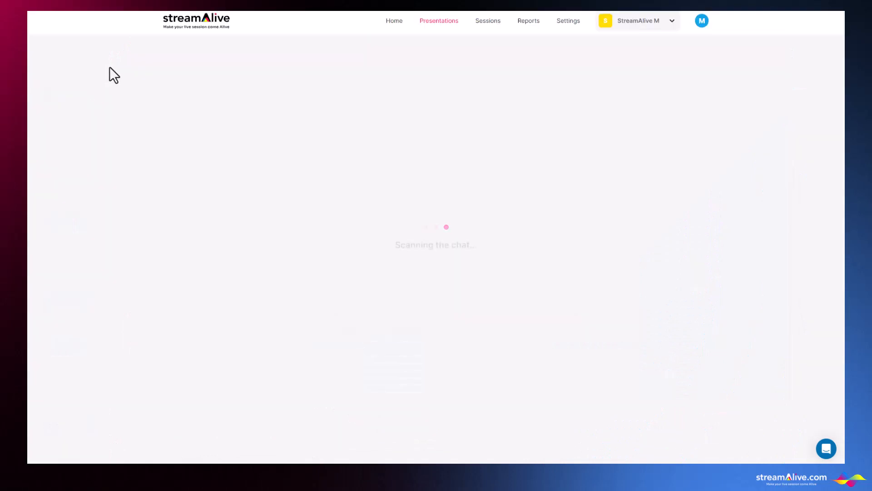
pyautogui.click(482, 21)
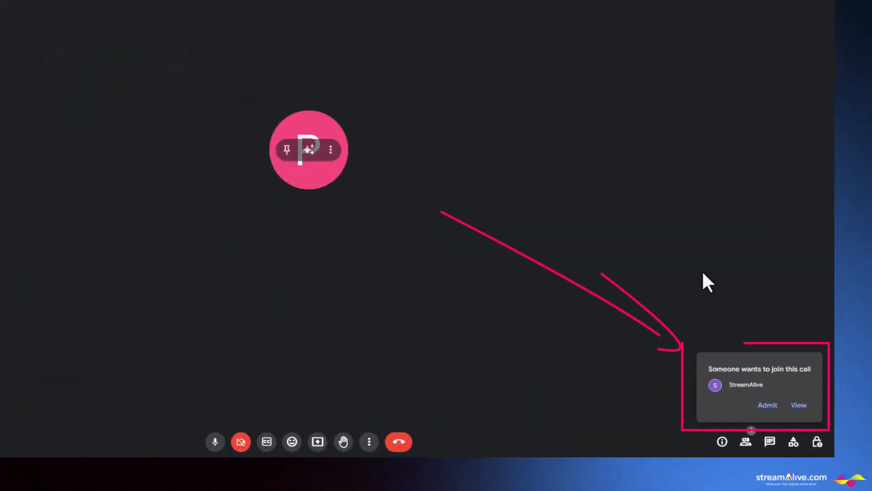
# Admit StreamAlive to the Google Meet call and show the list of meeting participants
pyautogui.click(764, 408)
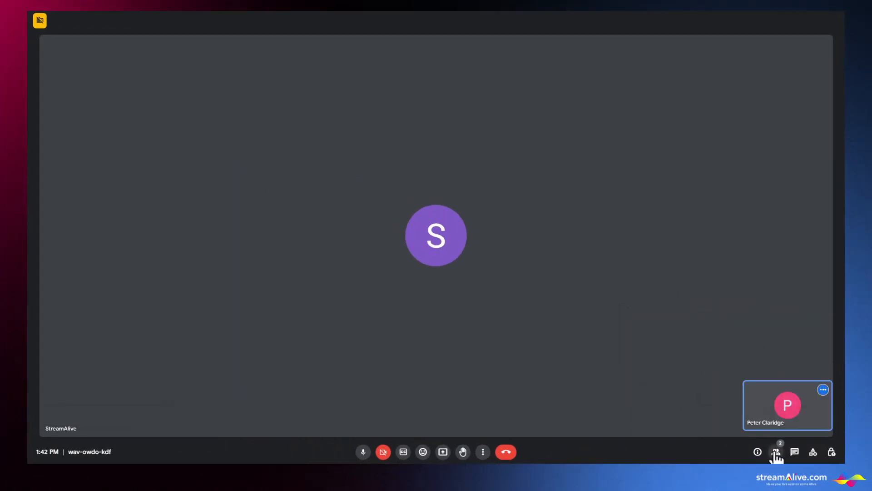
pyautogui.click(776, 451)
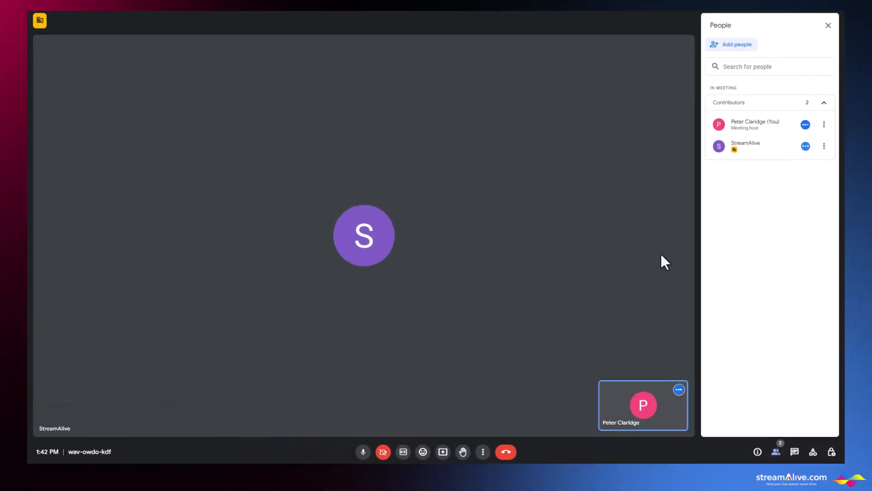
# Share the StreamAlive browser window in the Google Meet call and ignore the infinity mirror warning
pyautogui.click(439, 449)
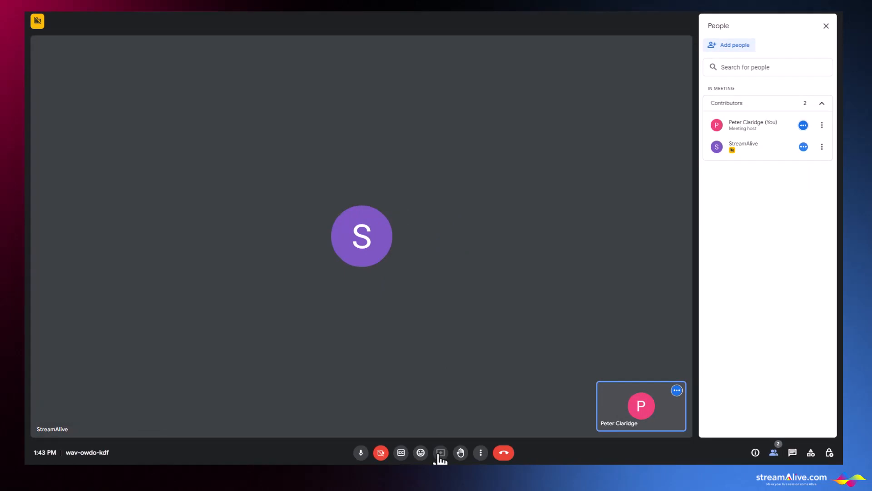
pyautogui.click(430, 47)
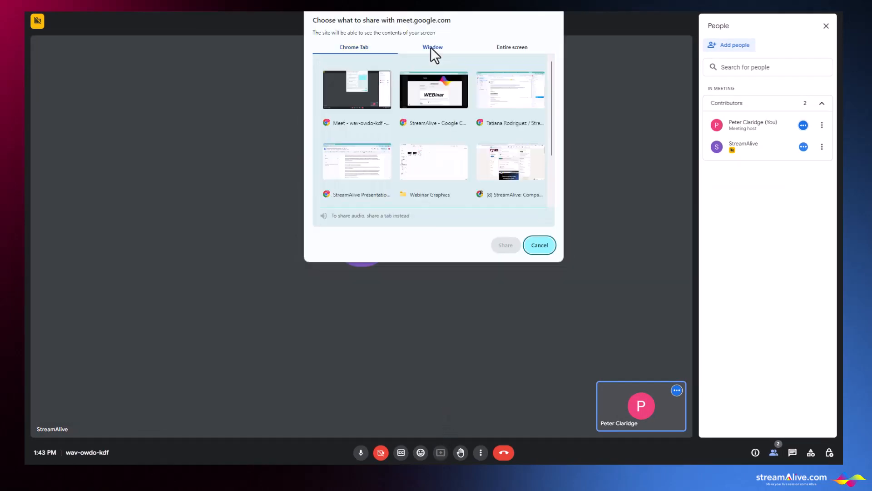
pyautogui.click(429, 81)
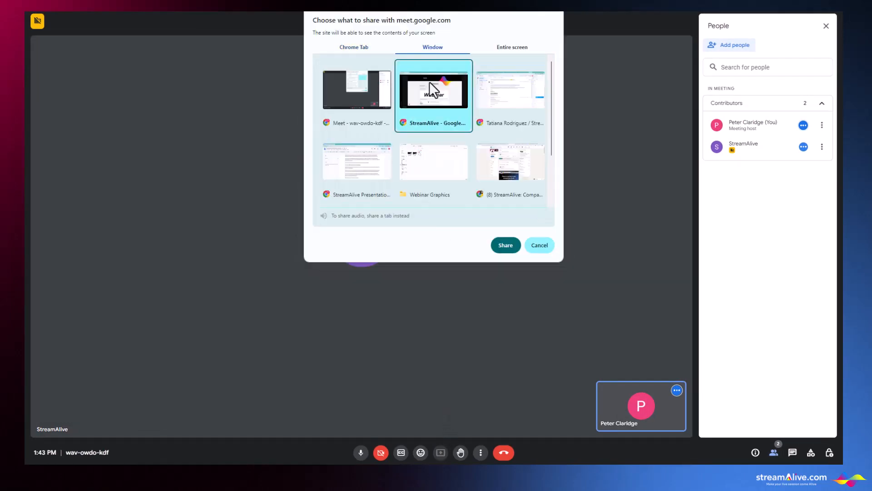
pyautogui.click(503, 244)
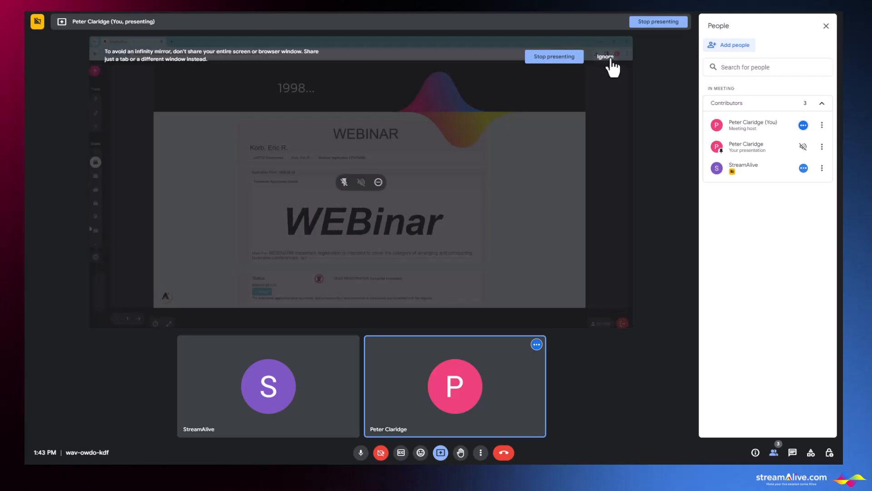
pyautogui.click(574, 54)
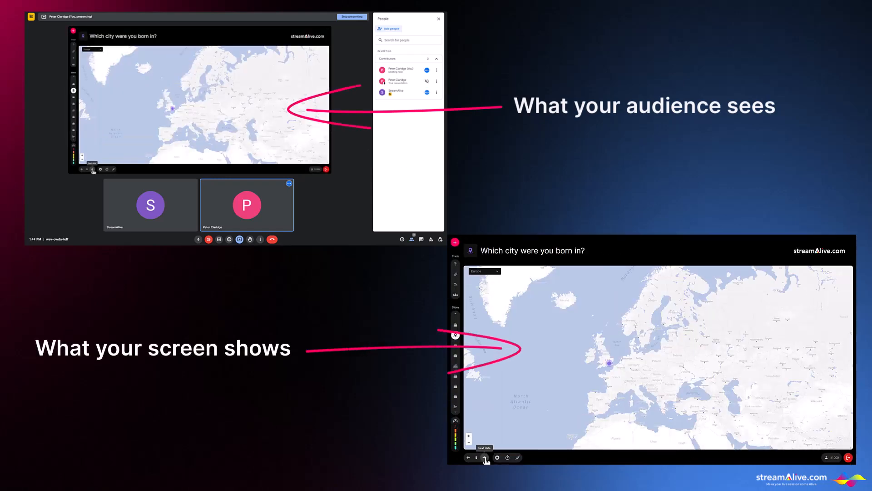
# Advance the live presentation from the birth-city map past the product features word cloud to the poll about a fresh graduate's interview research
pyautogui.click(484, 457)
pyautogui.click(485, 458)
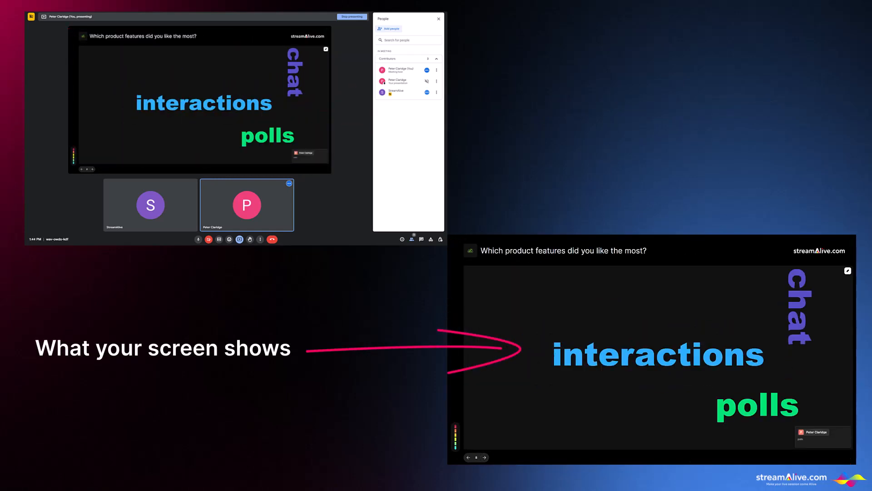
pyautogui.click(485, 457)
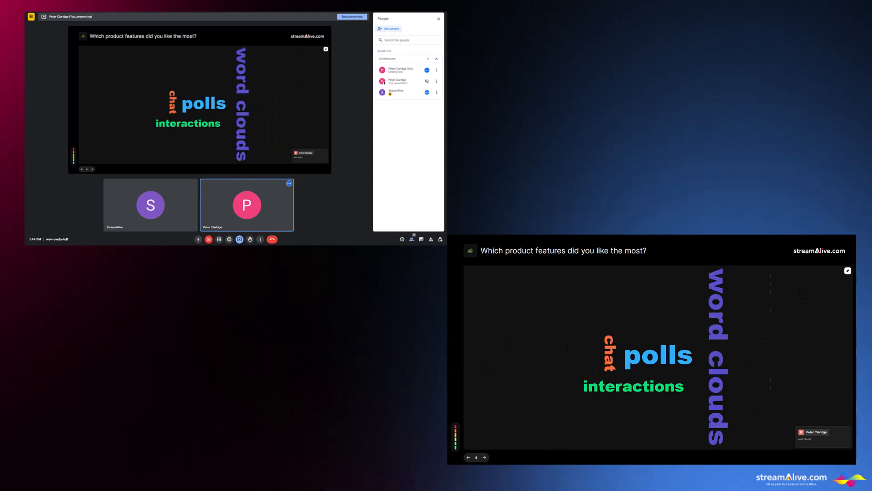
pyautogui.click(484, 457)
pyautogui.click(484, 457)
pyautogui.click(485, 457)
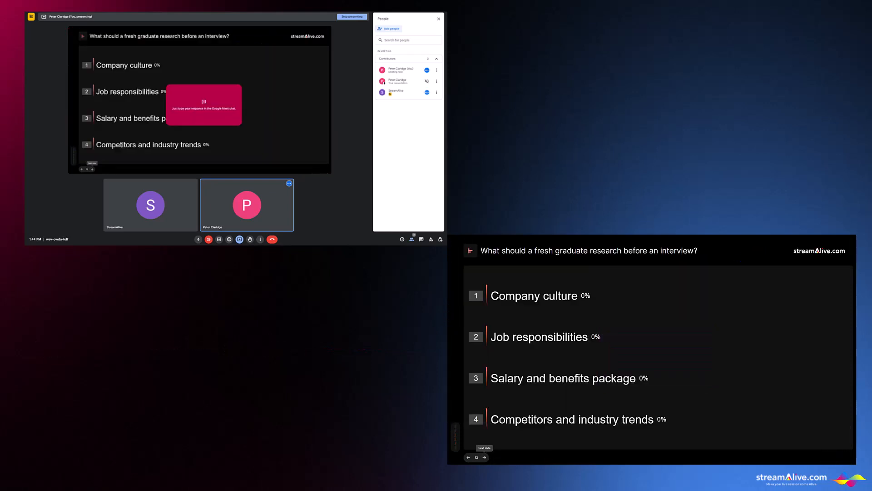